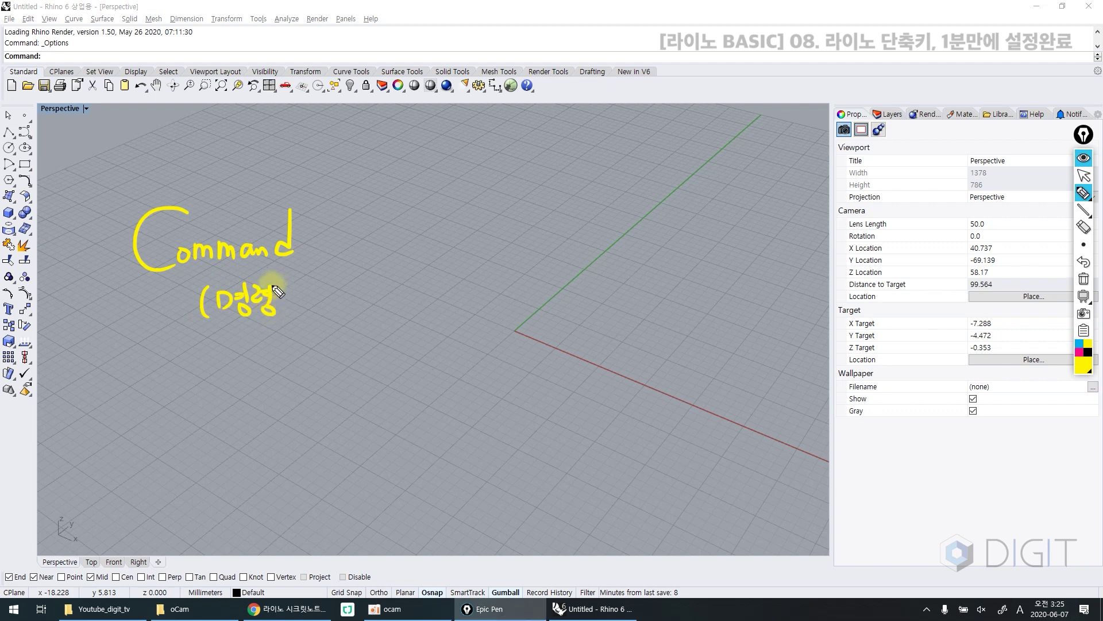
Draw a two-way branch beside the handwritten Command note, label its ends "Icon 클릭" and "Command 입력", and underline Icon
mouse_move(361, 191)
mouse_down()
mouse_move(327, 236)
mouse_move(363, 304)
mouse_up()
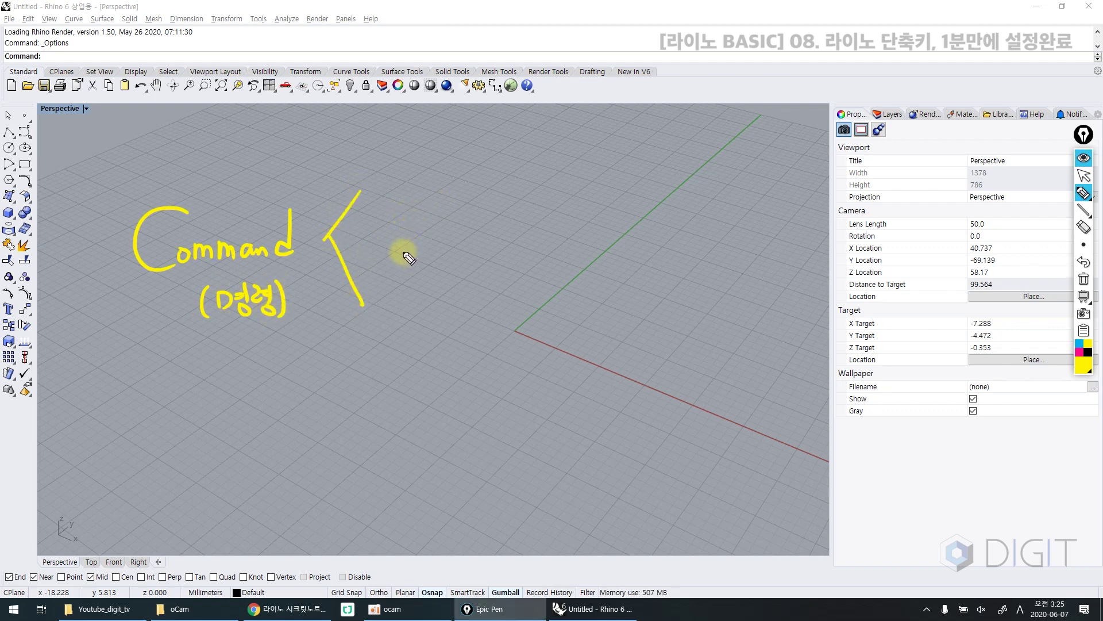
drag(394, 165, 415, 163)
drag(405, 164, 406, 210)
mouse_move(393, 211)
mouse_down()
mouse_move(435, 212)
mouse_move(492, 181)
mouse_move(484, 191)
mouse_move(497, 194)
mouse_move(539, 174)
mouse_move(520, 199)
mouse_up()
drag(534, 166, 537, 212)
drag(427, 279, 428, 320)
mouse_move(434, 301)
mouse_down()
mouse_move(512, 306)
mouse_move(546, 275)
mouse_move(549, 296)
mouse_move(570, 276)
mouse_move(592, 276)
mouse_move(585, 311)
mouse_up()
drag(394, 221, 464, 224)
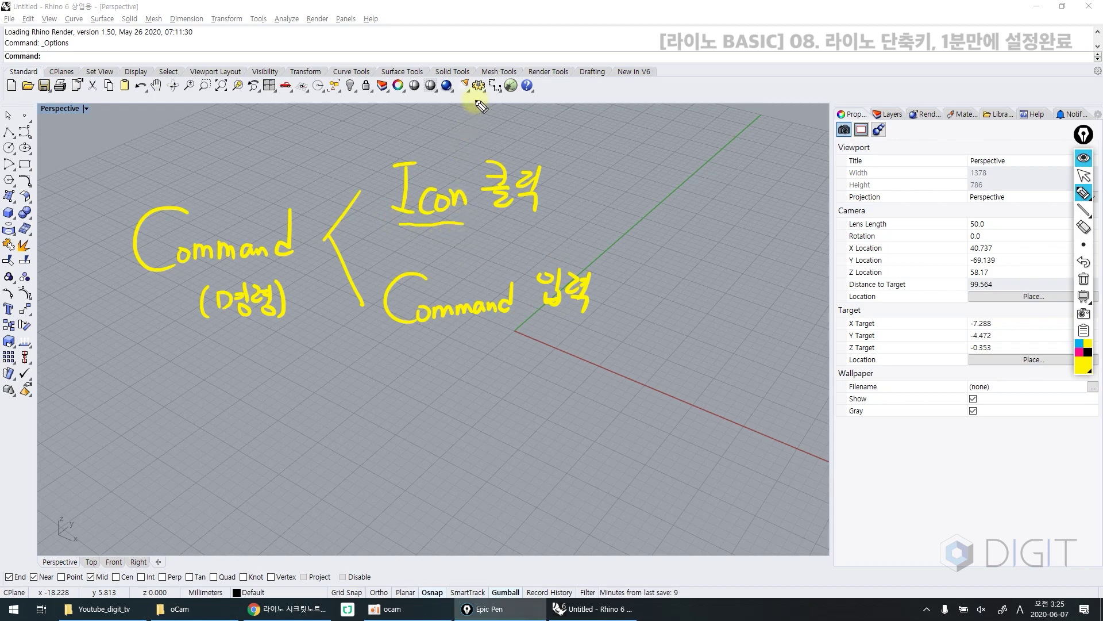
Mark several standard toolbar icons with a circle and arrows, and circle and mark the command prompt
mouse_move(486, 81)
mouse_down()
mouse_move(484, 97)
mouse_move(513, 101)
mouse_up()
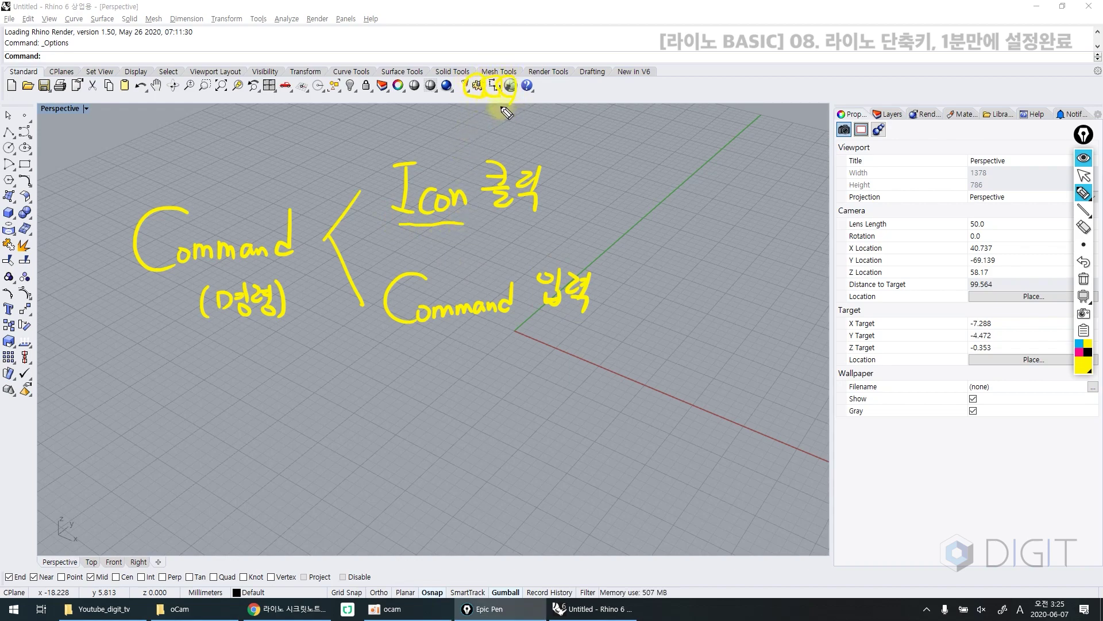
mouse_move(450, 102)
mouse_down()
mouse_move(443, 118)
mouse_move(431, 103)
mouse_move(428, 123)
mouse_move(413, 95)
mouse_up()
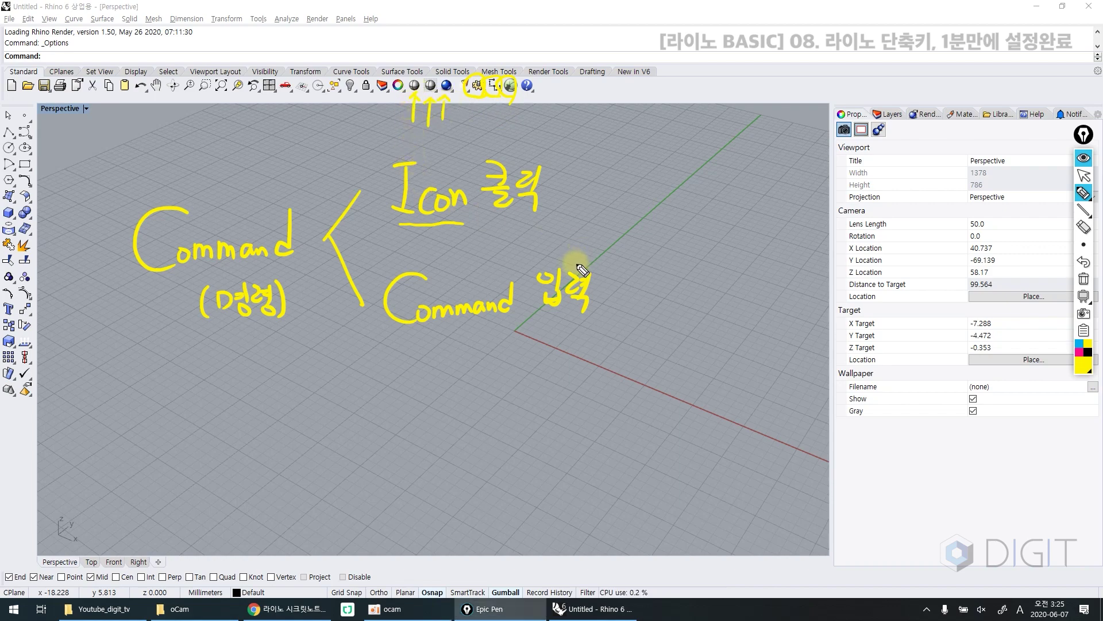
drag(42, 58, 75, 72)
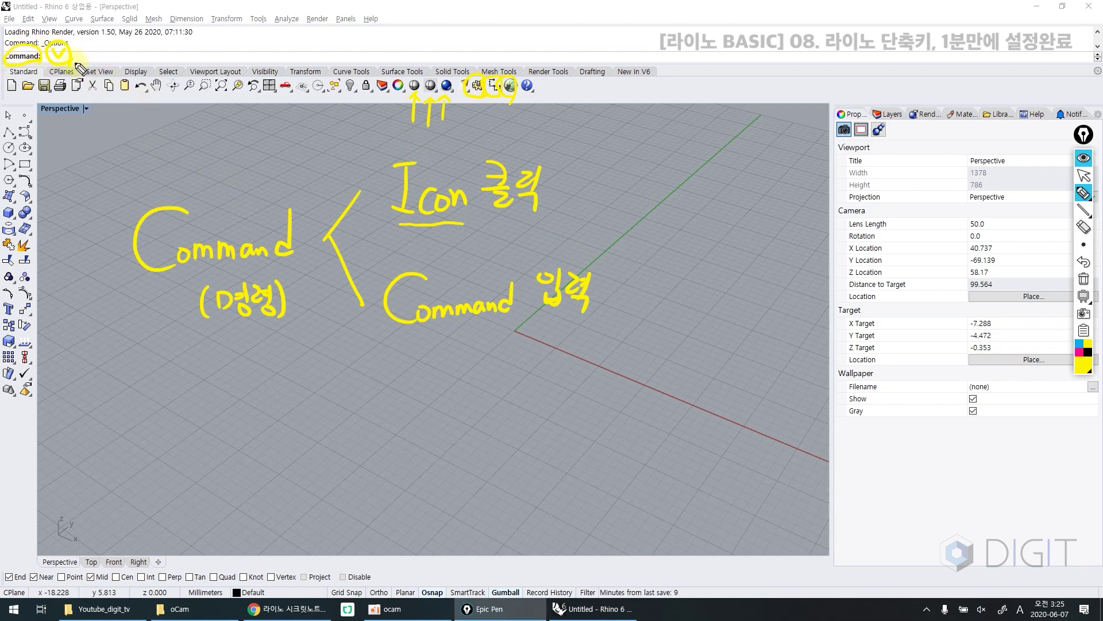
drag(89, 56, 114, 58)
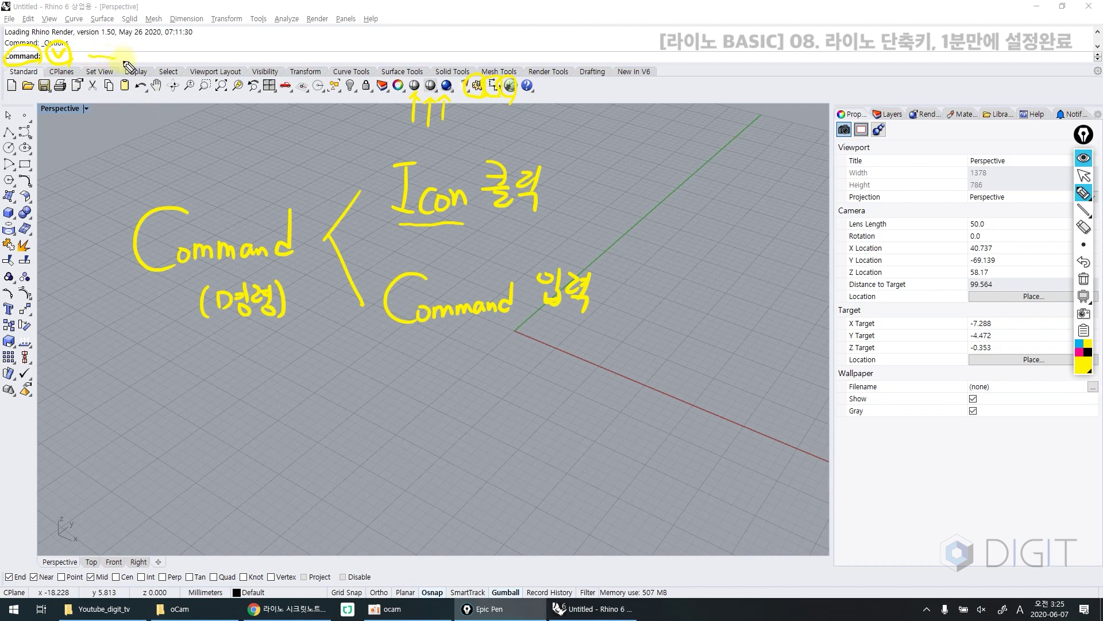
Add a parenthesised check mark after the handwritten "Command 입력" note and underline the note
click(664, 198)
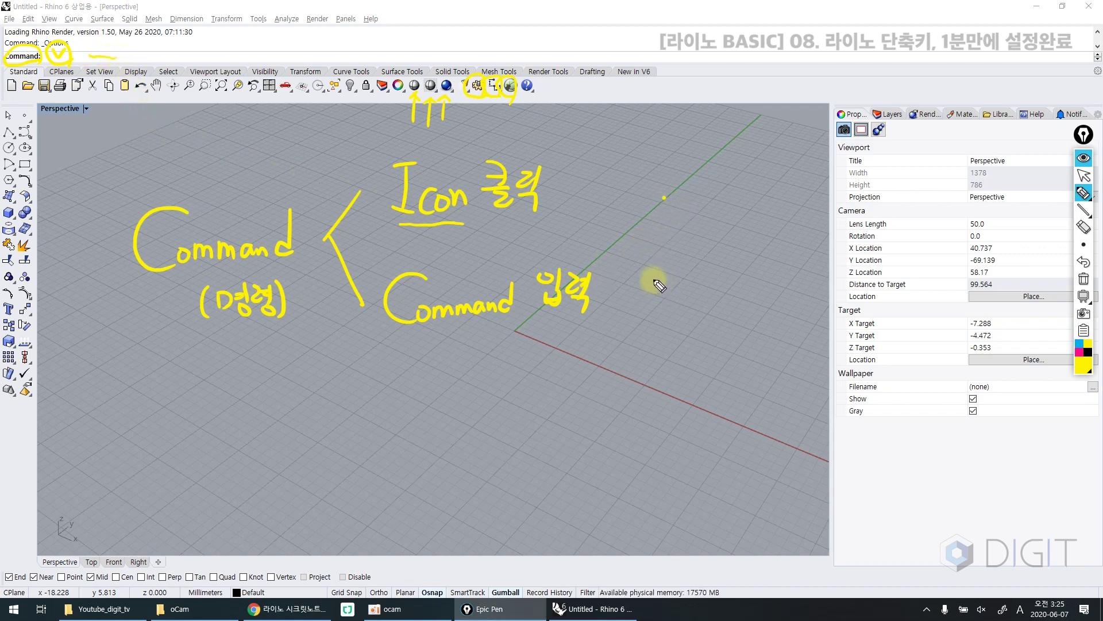
mouse_move(634, 274)
mouse_down()
mouse_move(629, 300)
mouse_move(669, 277)
mouse_up()
drag(678, 271, 679, 301)
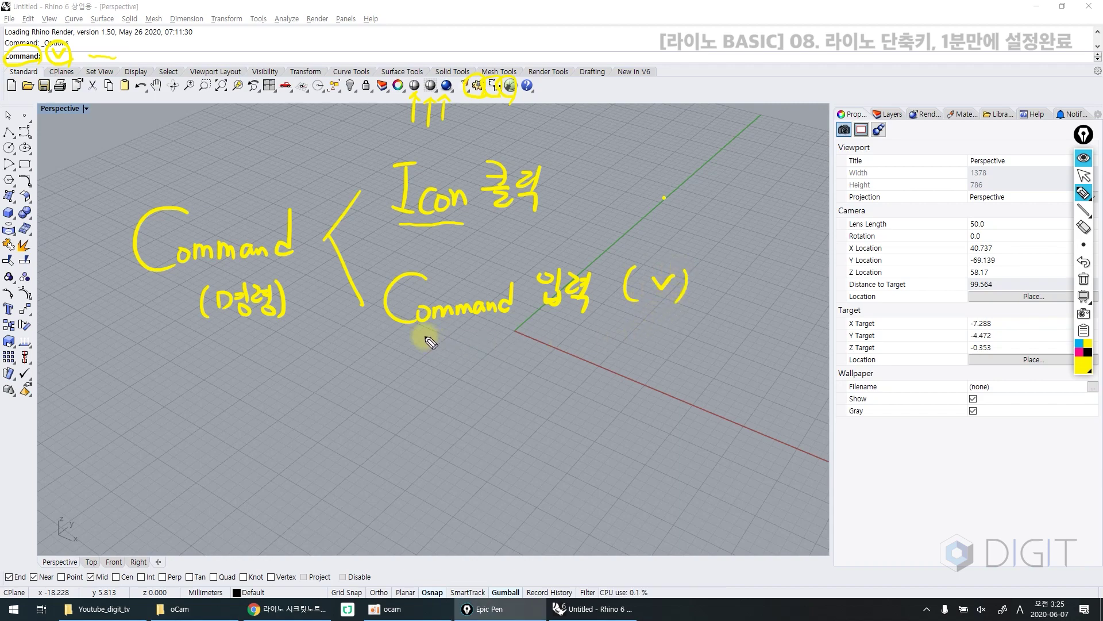
drag(391, 331, 583, 323)
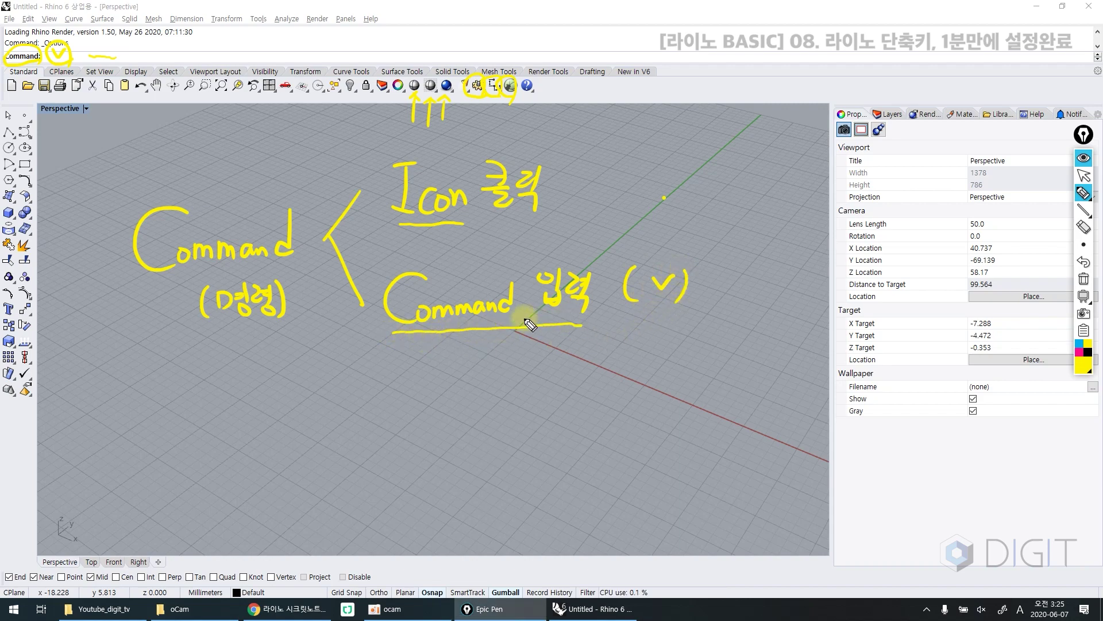
Circle the layers and four-viewport toolbar icons and sketch an enlarged grid icon with arrows pointing to it
drag(389, 94, 383, 81)
drag(101, 73, 101, 58)
mouse_move(274, 96)
mouse_down()
mouse_move(260, 86)
mouse_move(270, 74)
mouse_move(276, 123)
mouse_move(287, 136)
mouse_move(305, 118)
mouse_move(296, 138)
mouse_up()
drag(287, 126, 308, 126)
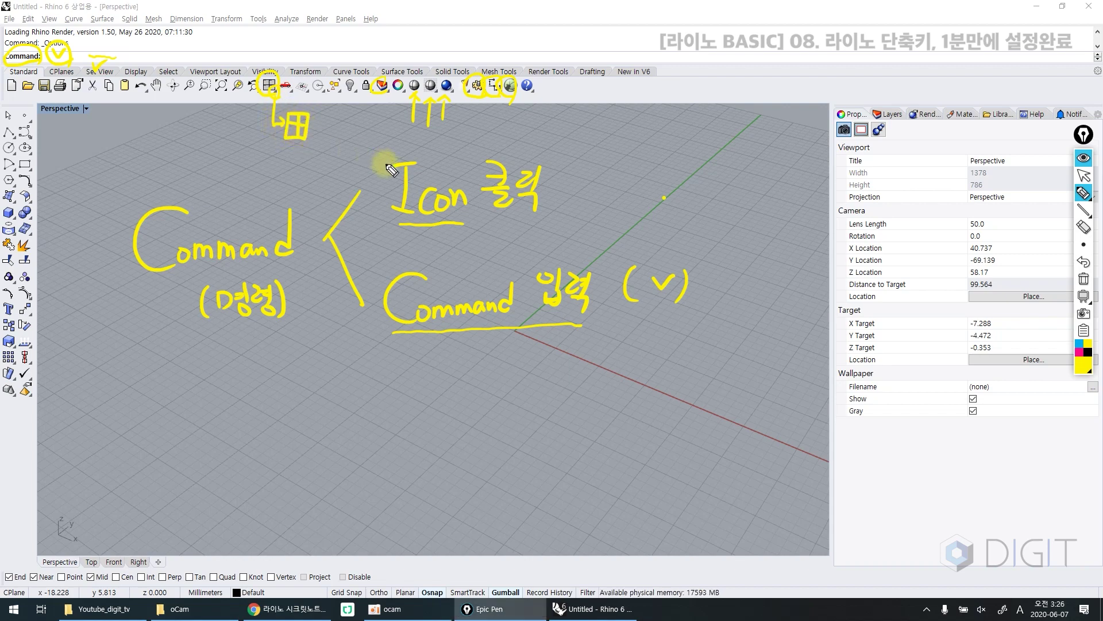
mouse_move(258, 139)
mouse_down()
mouse_move(288, 130)
mouse_move(282, 138)
mouse_up()
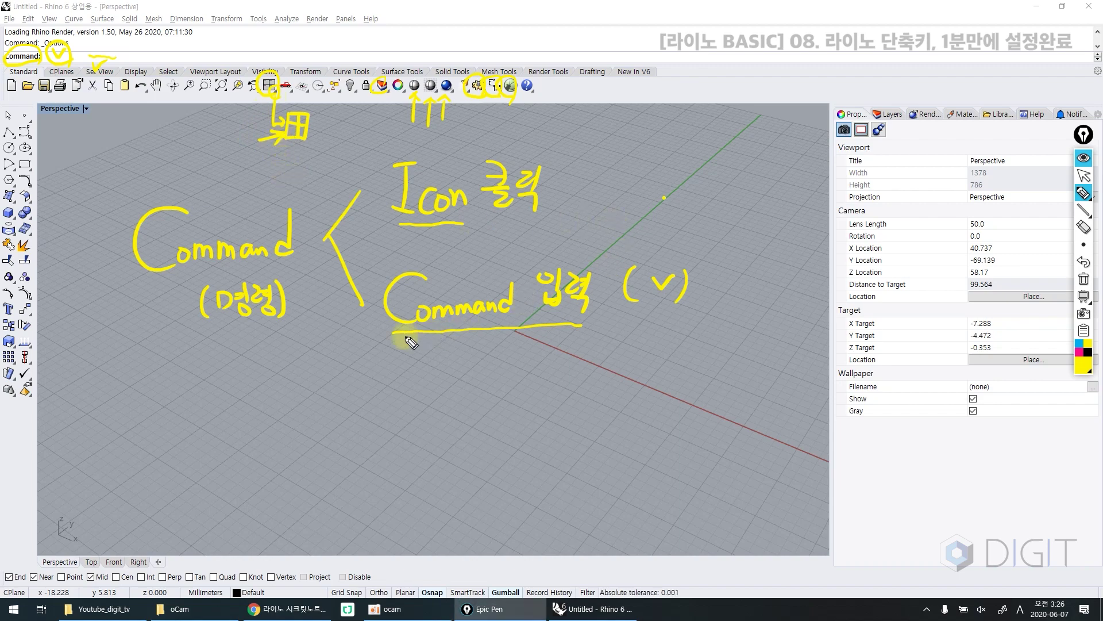
Emphasise the "Command 입력" note with a second underline and a circled star in front of it
drag(392, 333, 571, 333)
drag(367, 264, 380, 277)
drag(380, 263, 367, 277)
mouse_move(364, 270)
mouse_down()
mouse_move(385, 269)
mouse_move(373, 256)
mouse_up()
Handwrite the example commands Loft, Trim, Copy and Move as a list under the "Command 입력" note
mouse_move(472, 348)
mouse_down()
mouse_move(484, 379)
mouse_move(493, 368)
mouse_up()
drag(505, 348, 499, 383)
drag(516, 352, 515, 382)
drag(494, 368, 521, 365)
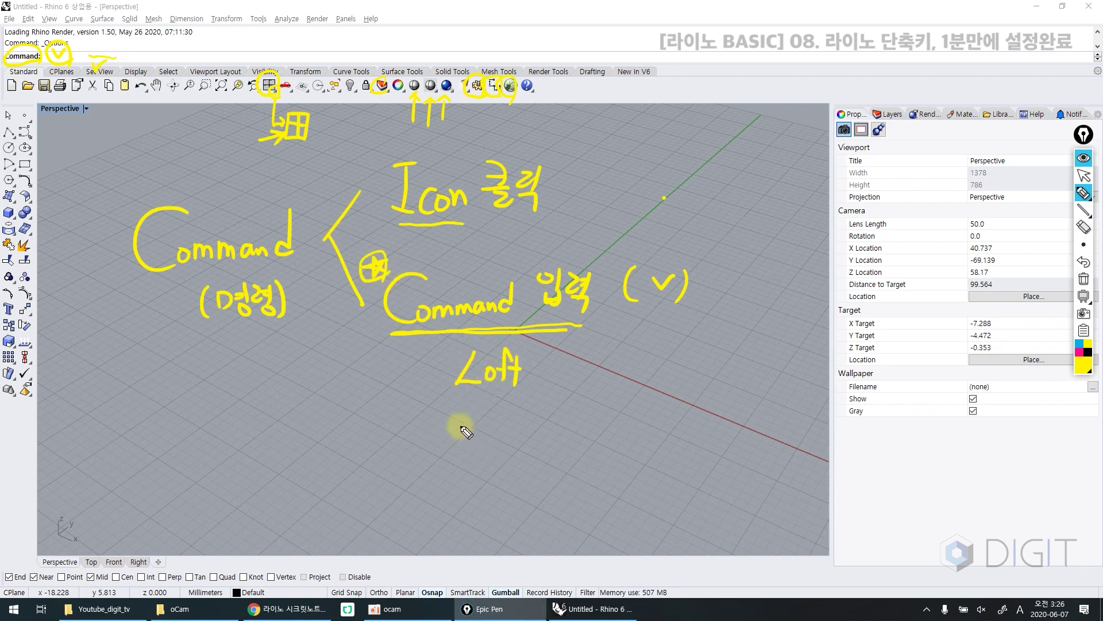
drag(455, 402, 482, 400)
mouse_move(468, 402)
mouse_down()
mouse_move(470, 428)
mouse_move(490, 409)
mouse_move(498, 429)
mouse_up()
drag(497, 406, 497, 407)
drag(504, 415, 524, 428)
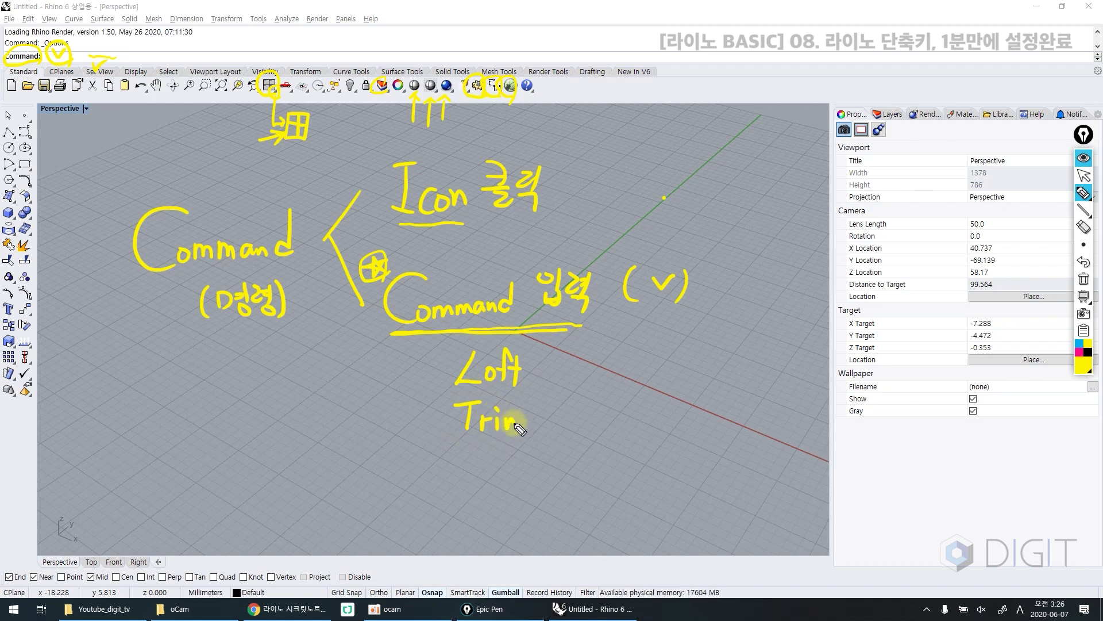
mouse_move(475, 456)
mouse_down()
mouse_move(476, 484)
mouse_move(487, 468)
mouse_move(496, 498)
mouse_move(508, 478)
mouse_up()
mouse_move(516, 460)
mouse_down()
mouse_move(513, 499)
mouse_move(459, 525)
mouse_move(489, 517)
mouse_up()
mouse_move(495, 513)
mouse_down()
mouse_move(523, 518)
mouse_move(501, 555)
mouse_up()
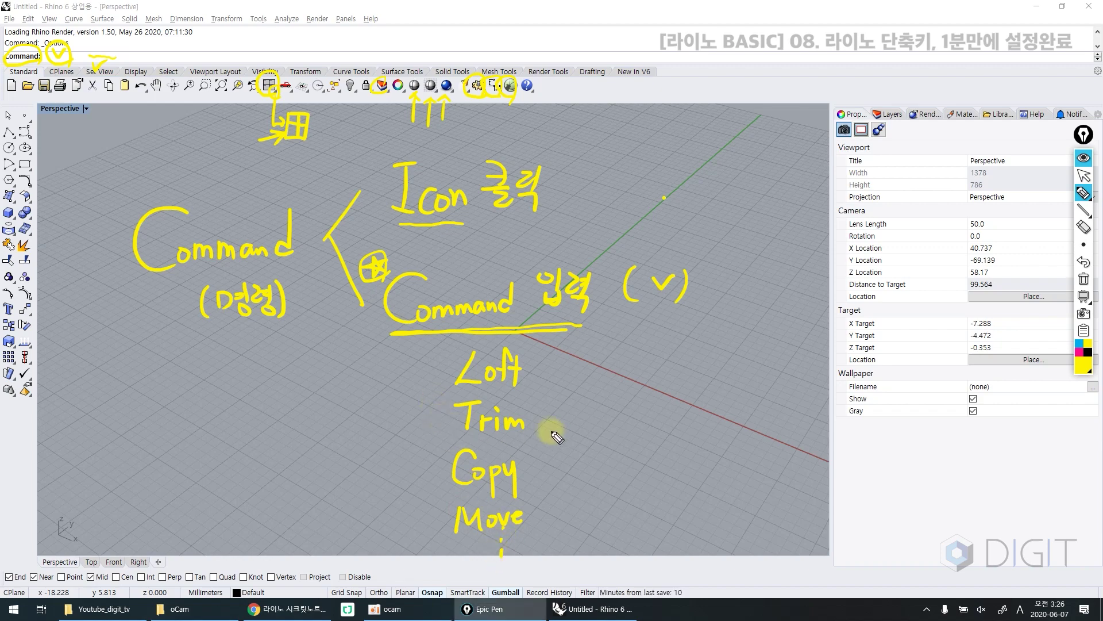
Write a colon and the abbreviations Lo, Tr, Co and M beside the Loft, Trim, Copy and Move entries
click(571, 365)
click(570, 378)
click(572, 412)
click(573, 424)
click(573, 461)
click(572, 469)
click(570, 505)
click(569, 516)
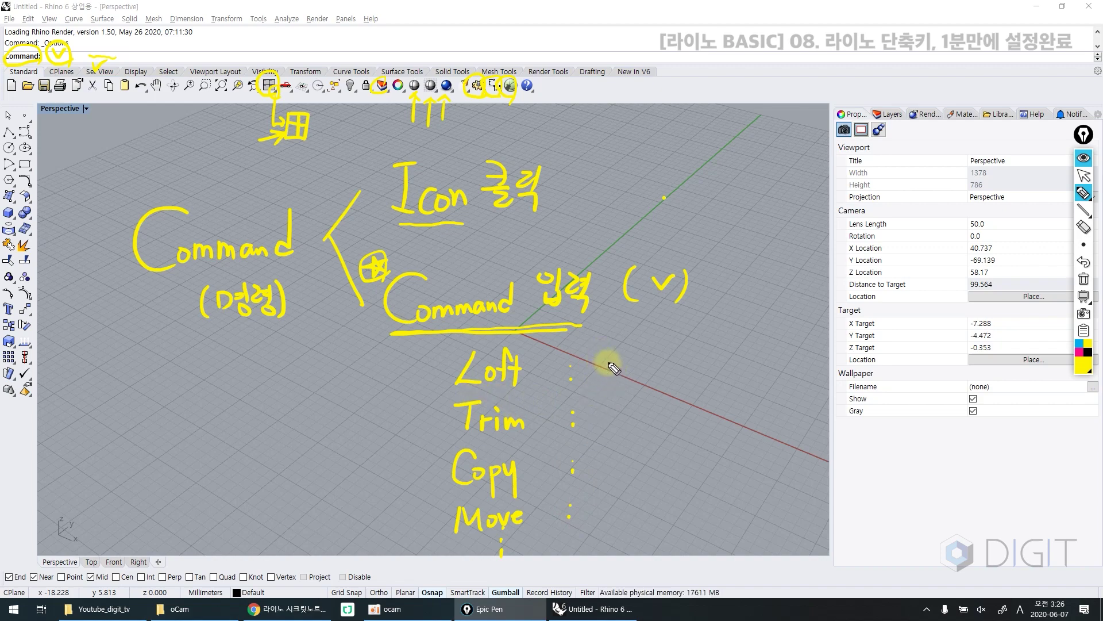
mouse_move(602, 352)
mouse_down()
mouse_move(615, 375)
mouse_move(628, 362)
mouse_up()
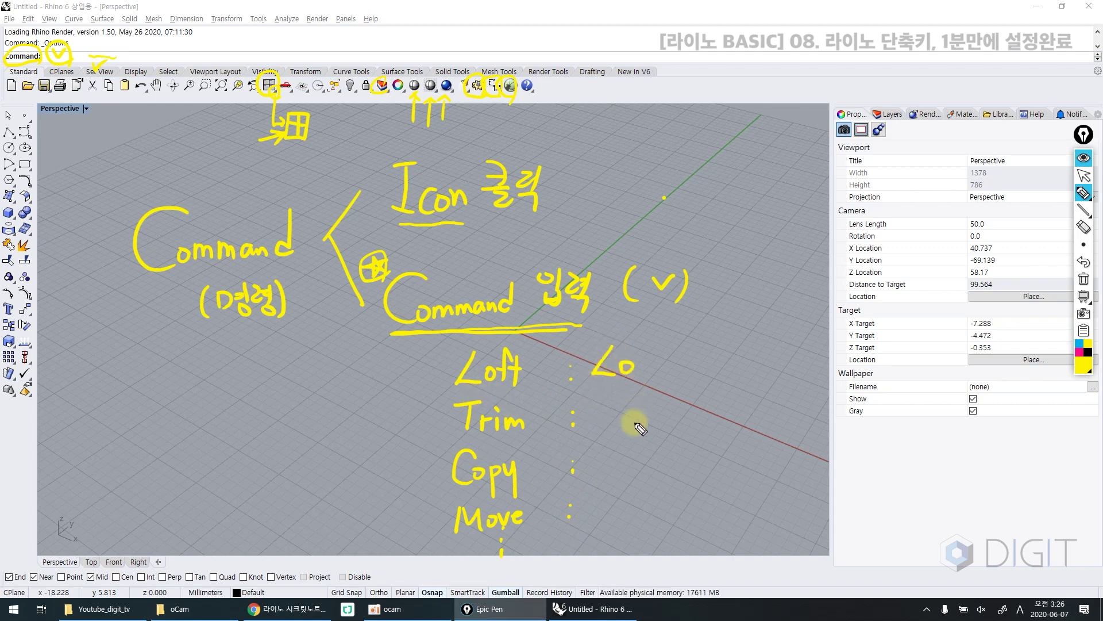
drag(598, 406, 619, 404)
mouse_move(607, 405)
mouse_down()
mouse_move(606, 429)
mouse_move(642, 413)
mouse_up()
drag(608, 462, 609, 478)
drag(621, 465, 621, 466)
mouse_move(598, 524)
mouse_down()
mouse_move(605, 502)
mouse_move(624, 527)
mouse_up()
Bracket the column of command abbreviations and frame it with a magenta rectangle
drag(581, 354, 600, 333)
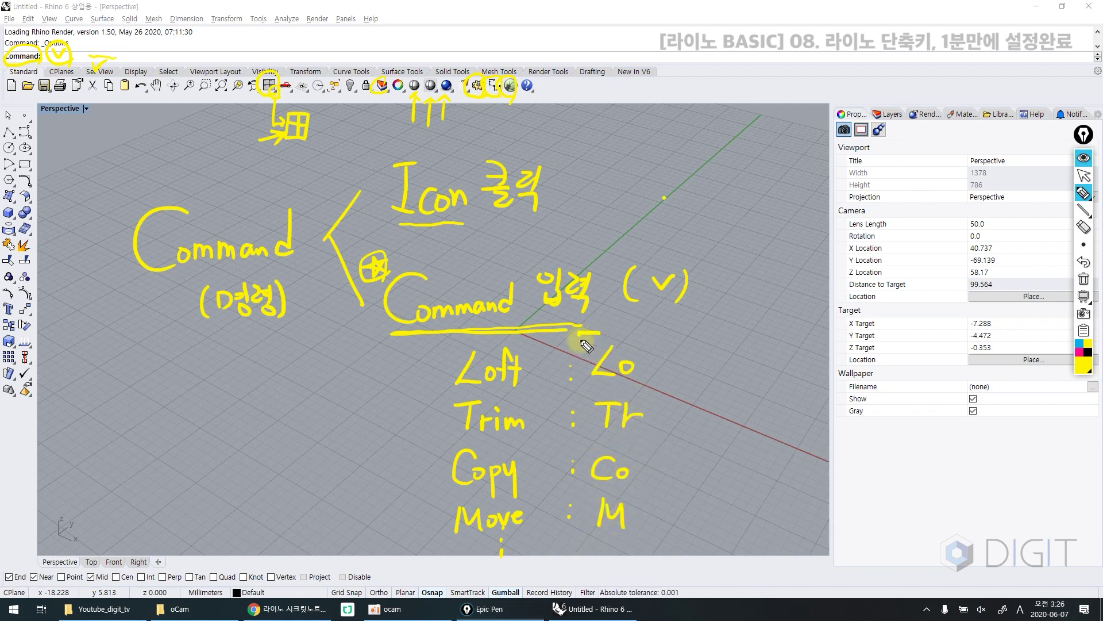
drag(651, 517, 632, 536)
mouse_move(668, 373)
mouse_down()
mouse_move(678, 383)
mouse_move(669, 480)
mouse_up()
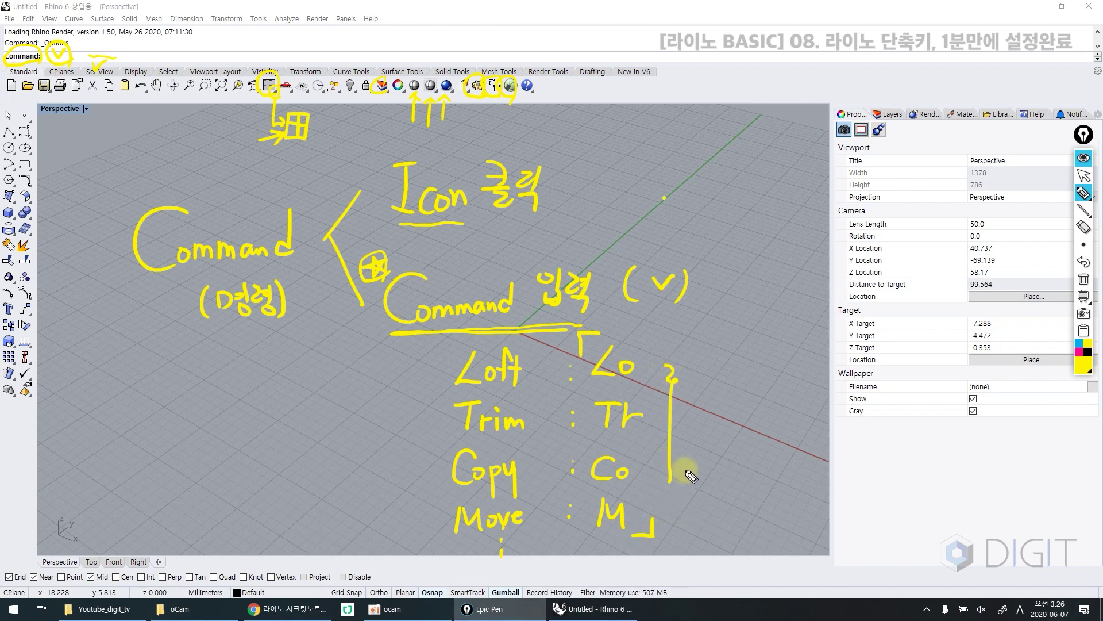
click(1079, 358)
mouse_move(587, 332)
mouse_down()
mouse_move(576, 431)
mouse_move(585, 536)
mouse_move(661, 532)
mouse_move(666, 356)
mouse_move(583, 344)
mouse_up()
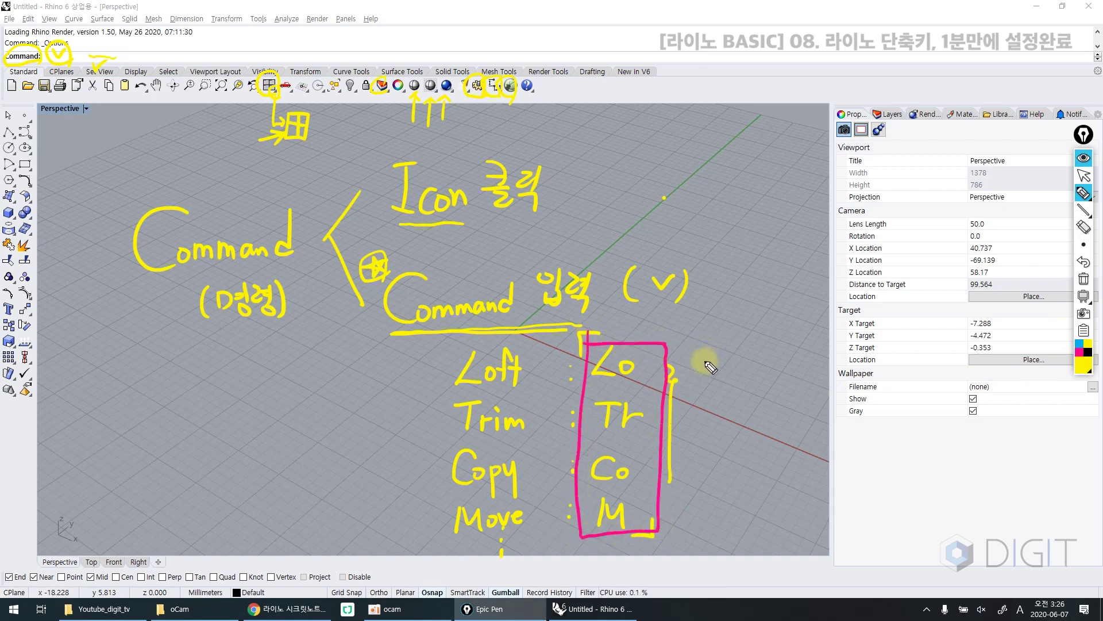
Label the abbreviations as shortcuts (Aliases) and underline the Loft/Lo and Move/M pairs
mouse_move(706, 365)
mouse_down()
mouse_move(747, 367)
mouse_move(731, 446)
mouse_move(708, 434)
mouse_move(712, 451)
mouse_move(714, 442)
mouse_move(765, 444)
mouse_move(791, 429)
mouse_move(698, 454)
mouse_move(770, 451)
mouse_move(764, 330)
mouse_up()
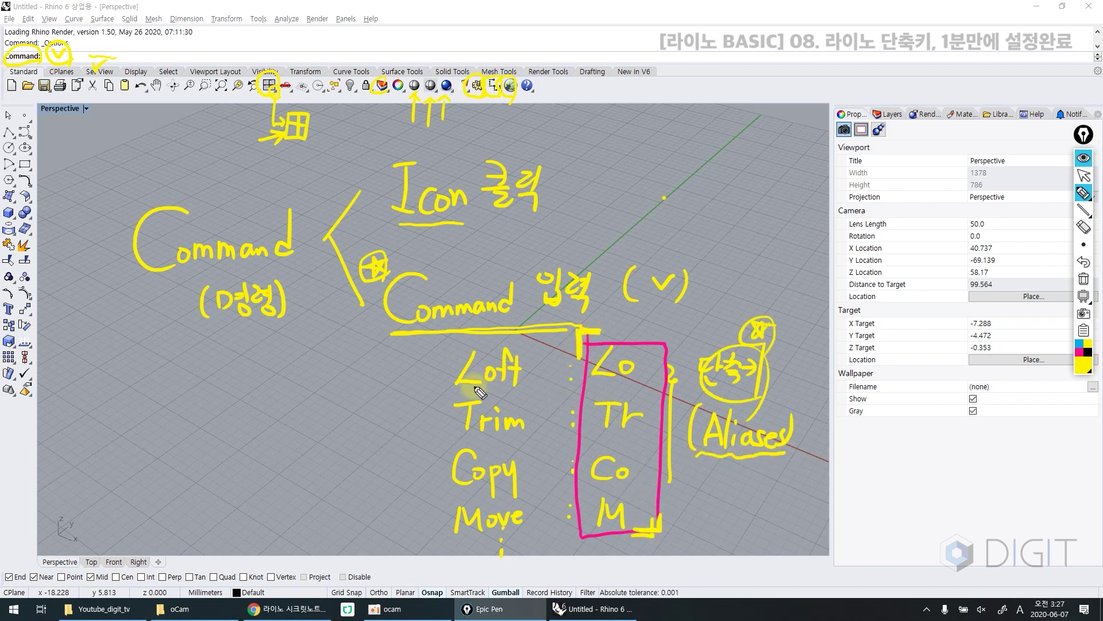
drag(449, 393, 520, 389)
drag(592, 377, 632, 374)
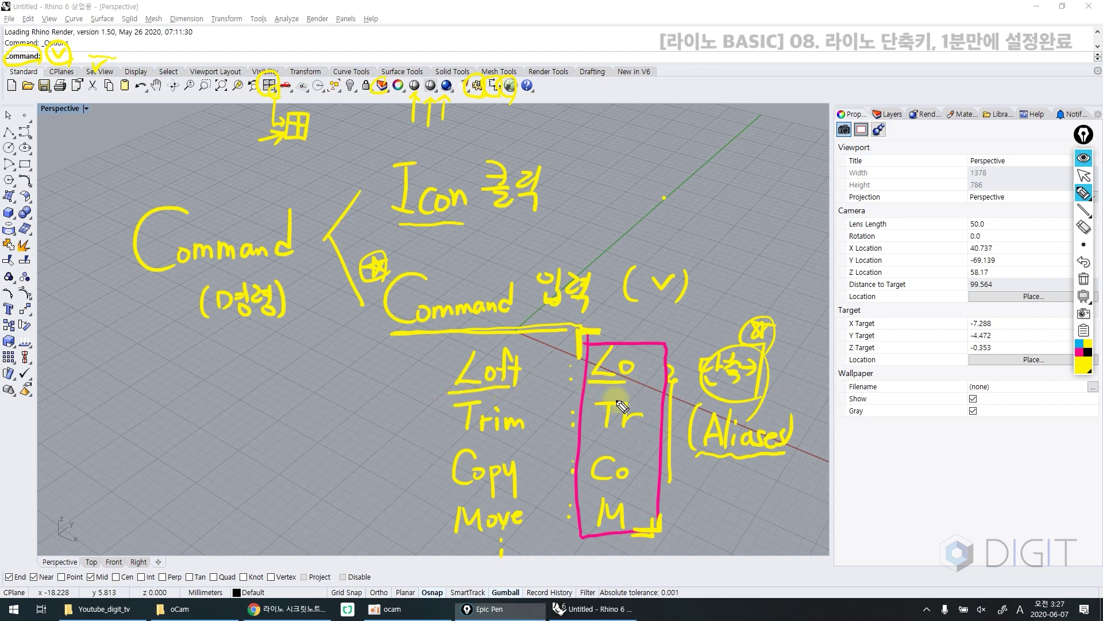
drag(445, 533, 523, 530)
drag(597, 530, 629, 527)
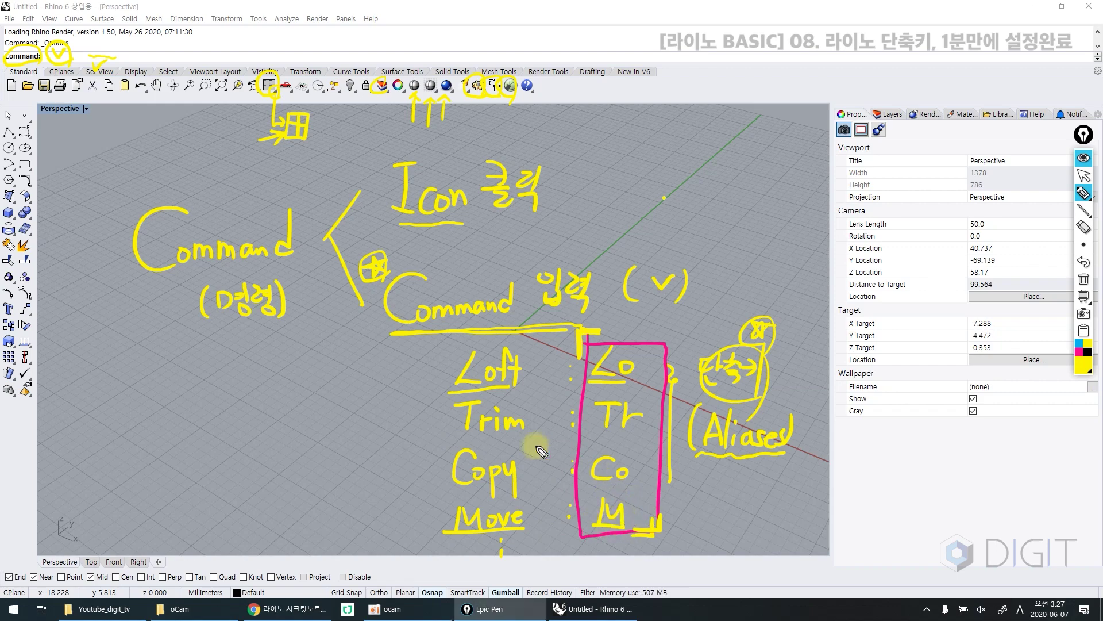
drag(439, 363, 423, 509)
Clear all the pen annotations and switch back to the Rhino Perspective viewport
key(ctrl+shift+c)
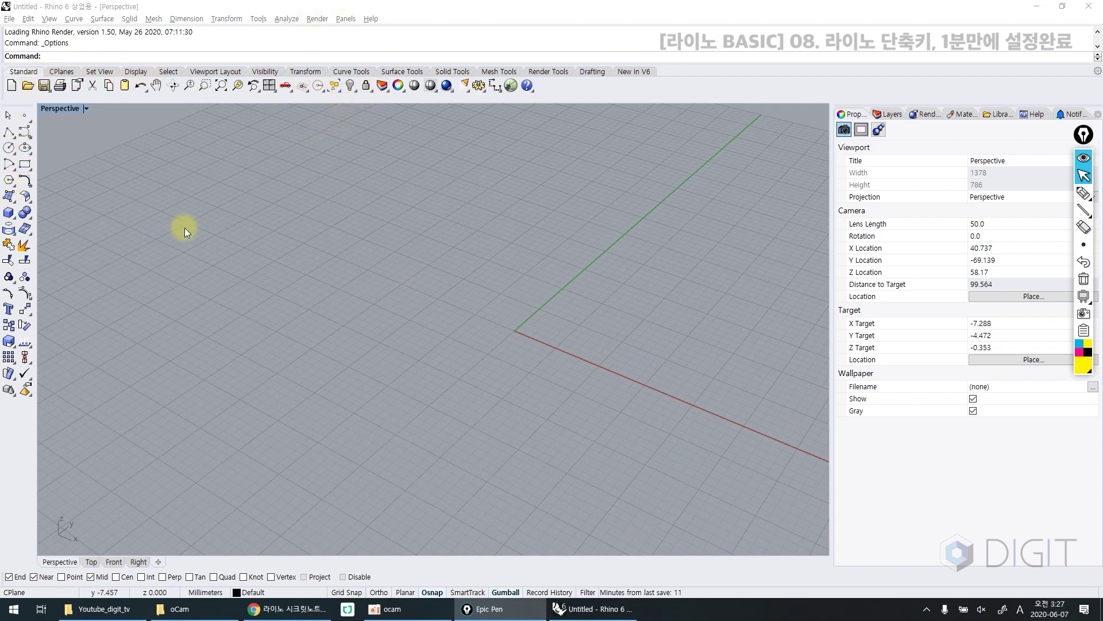
click(227, 223)
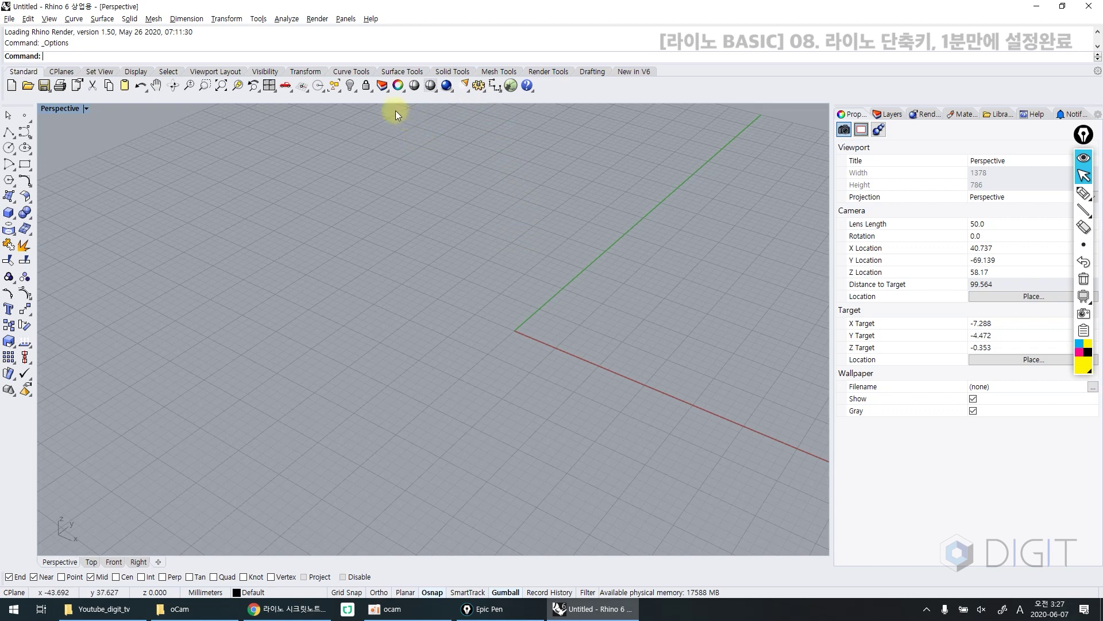
Open the Button Editor for the Hide objects toolbar button
click(349, 88)
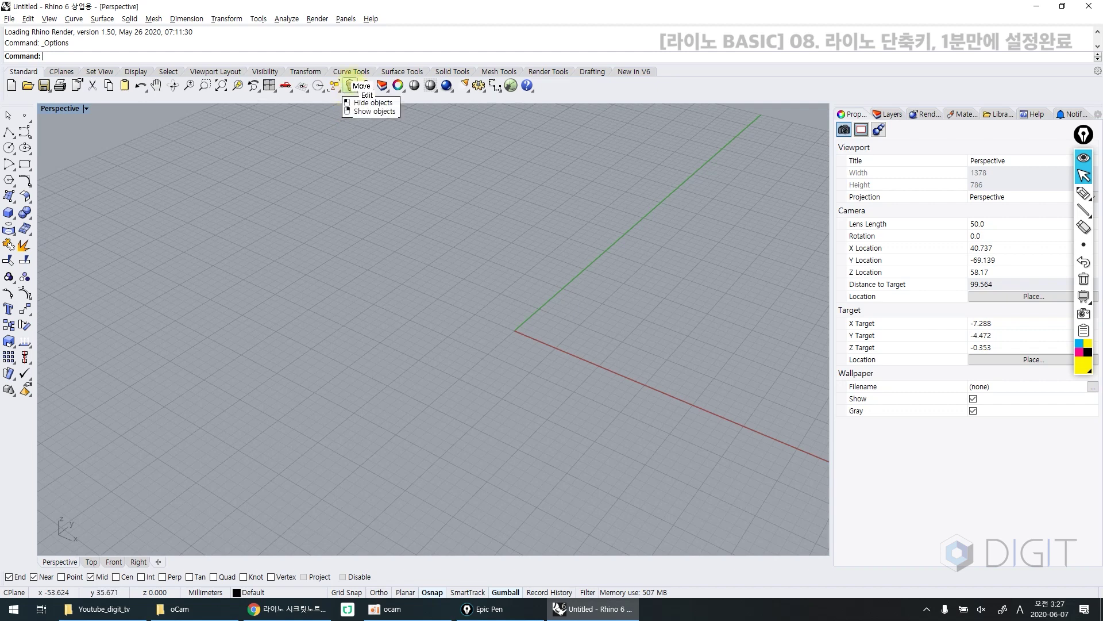
click(350, 89)
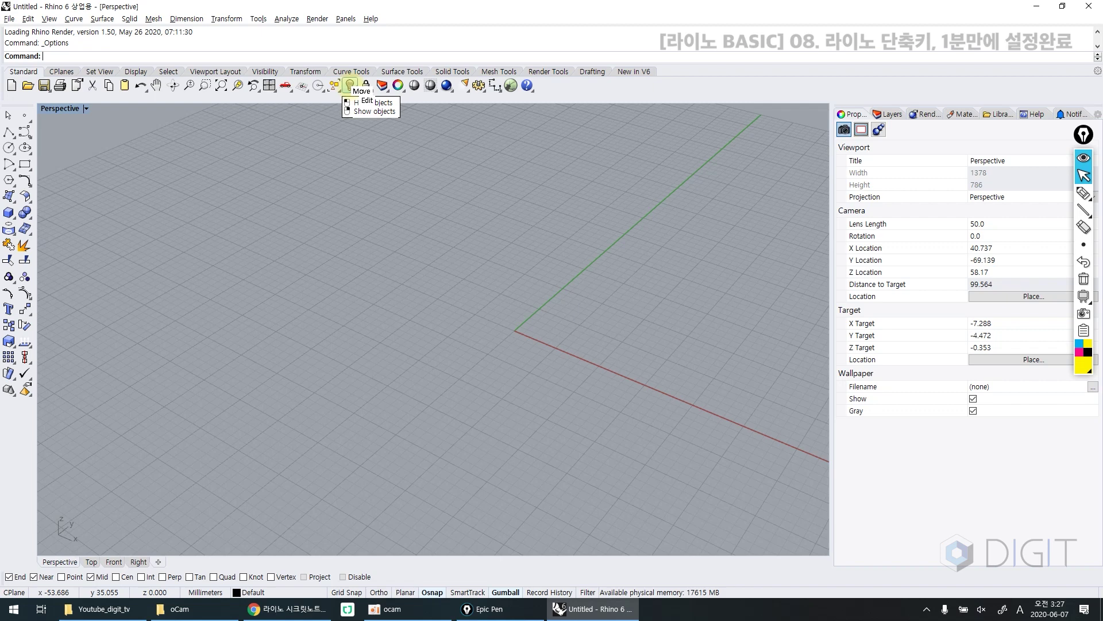
click(350, 88)
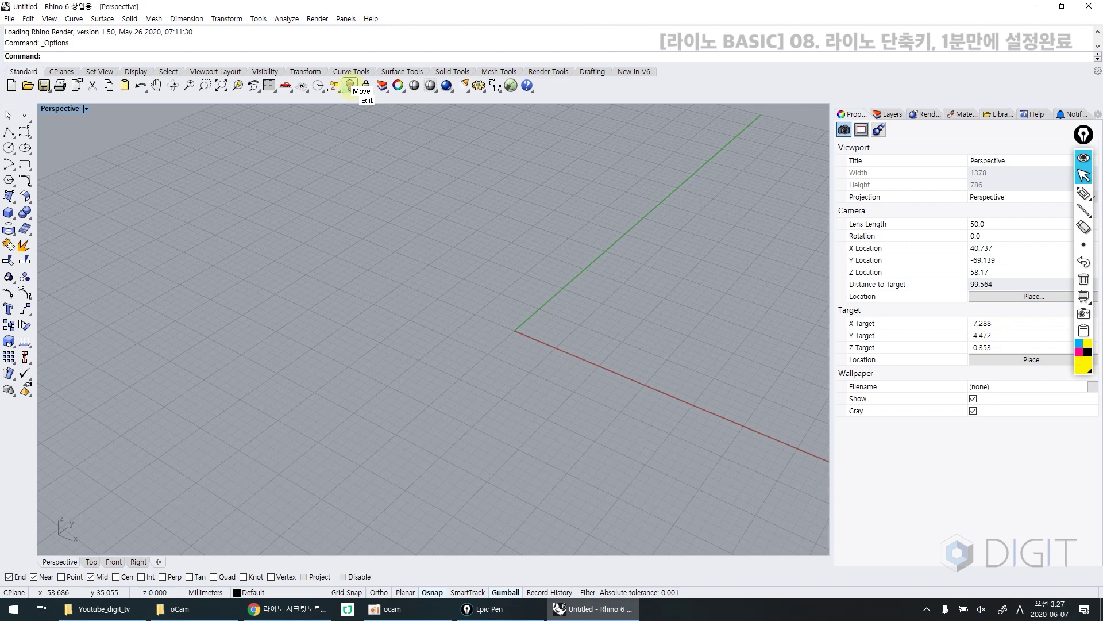
mouse_move(343, 93)
shift+mouse_down()
mouse_move(331, 108)
mouse_move(343, 94)
shift+mouse_up()
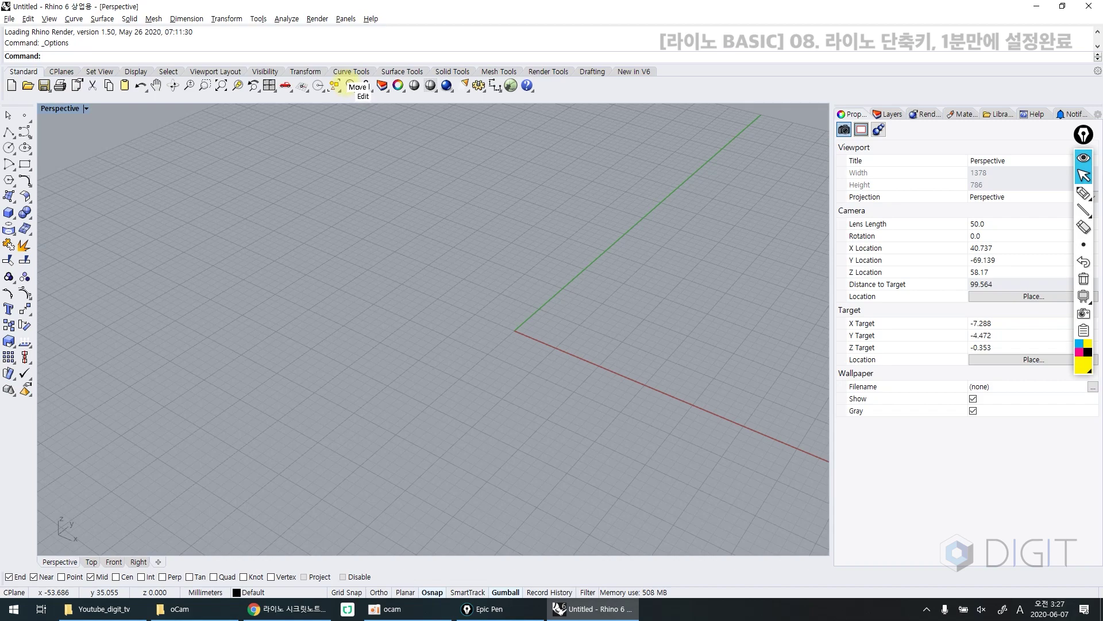
mouse_move(346, 87)
shift+mouse_down()
mouse_move(343, 96)
mouse_move(348, 87)
shift+mouse_up()
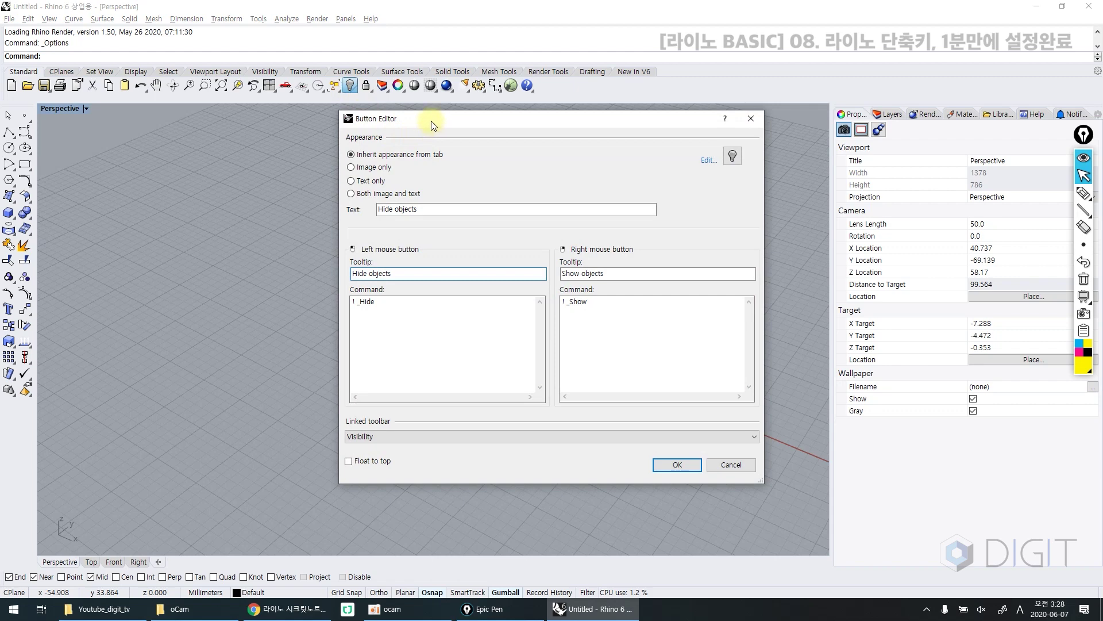
Examine the two commands assigned to the Hide/Show objects button, and close its editor
triple_click(394, 330)
click(666, 329)
triple_click(665, 329)
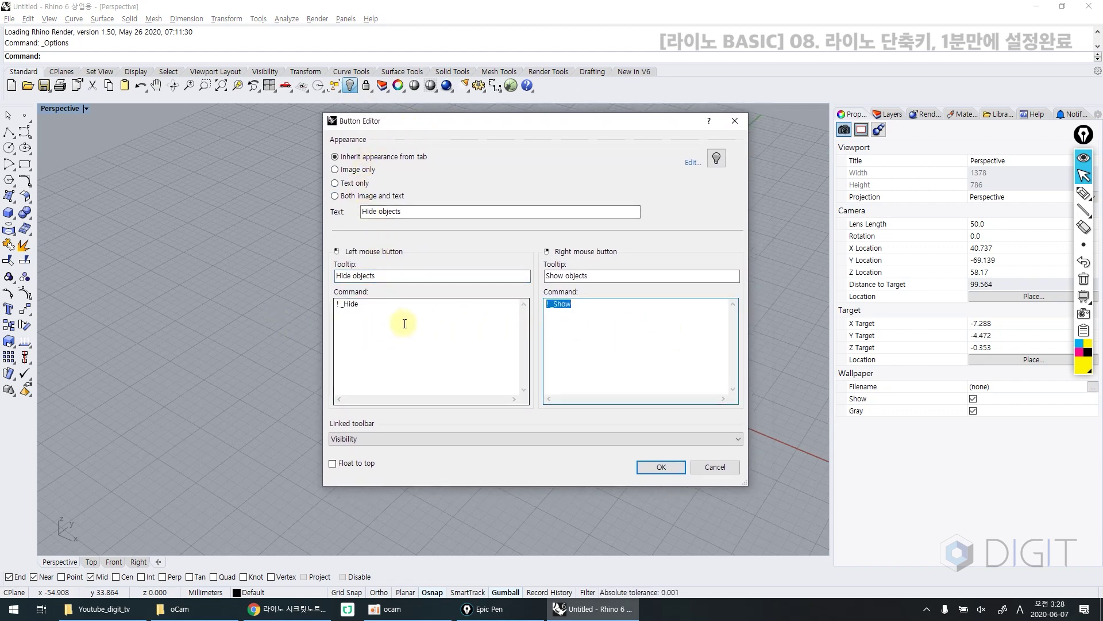
triple_click(399, 320)
triple_click(579, 332)
click(595, 314)
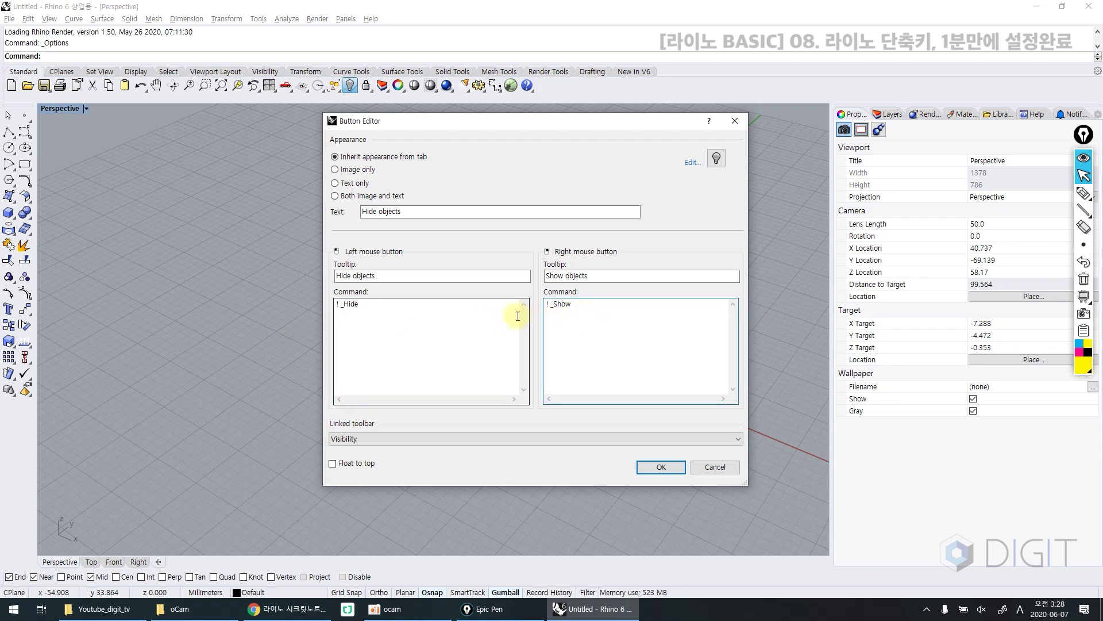
triple_click(374, 313)
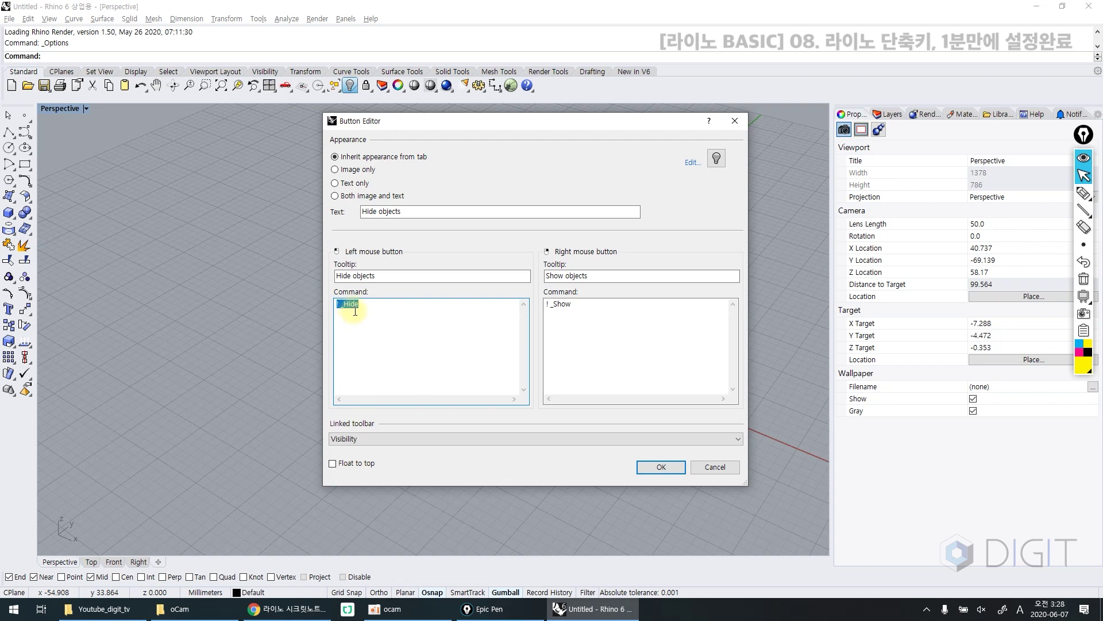
click(661, 468)
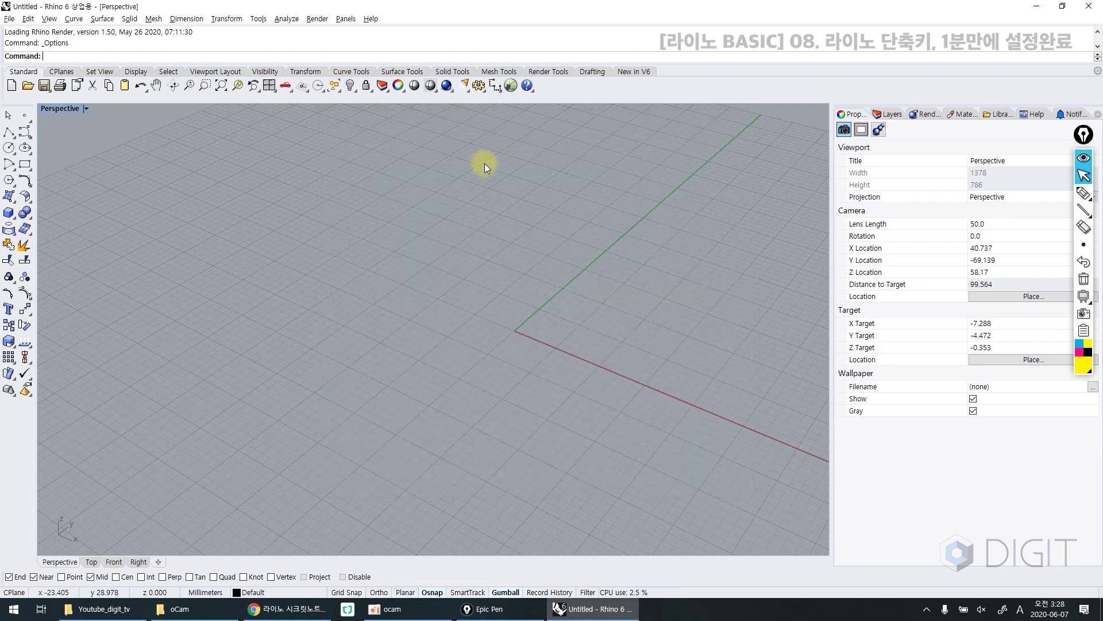
Open the Aliases page of Rhino Options and restore the default command aliases
click(485, 87)
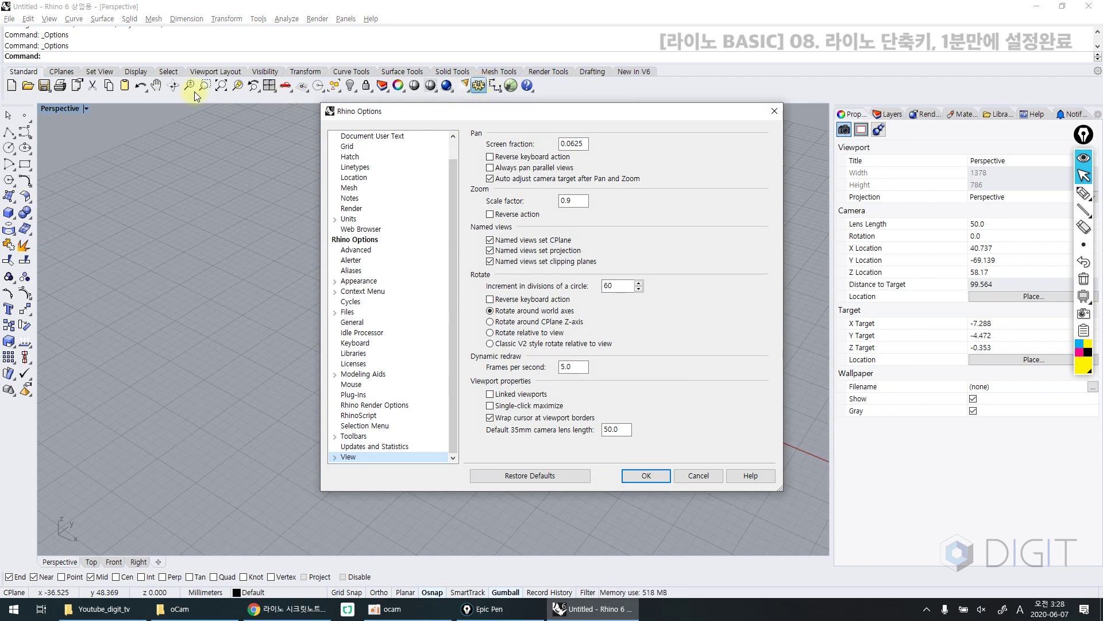
drag(464, 118, 449, 147)
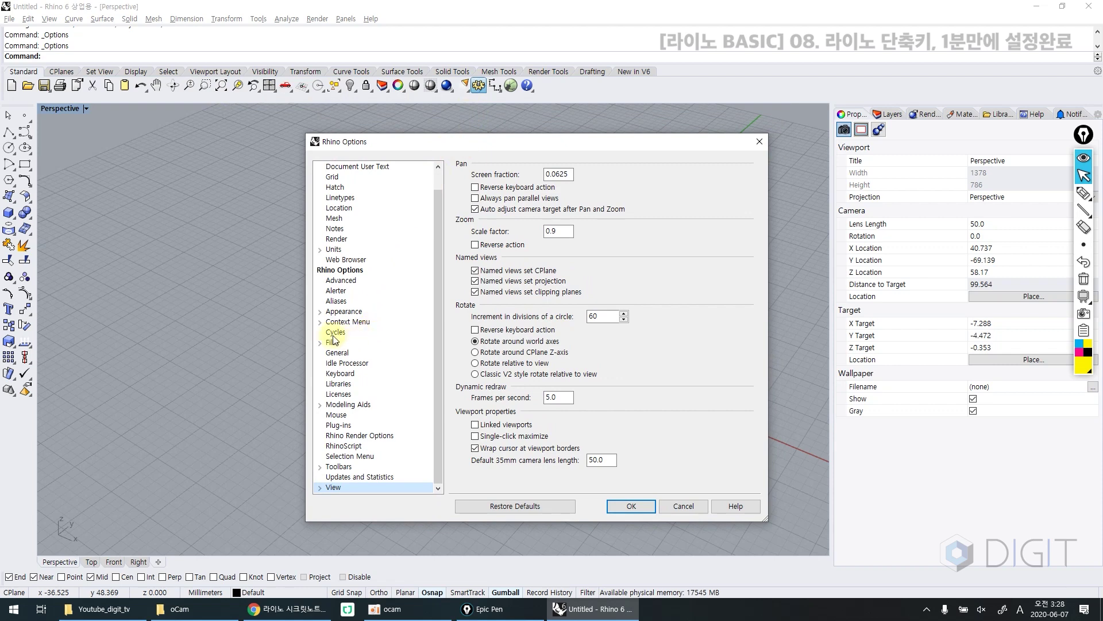
click(339, 301)
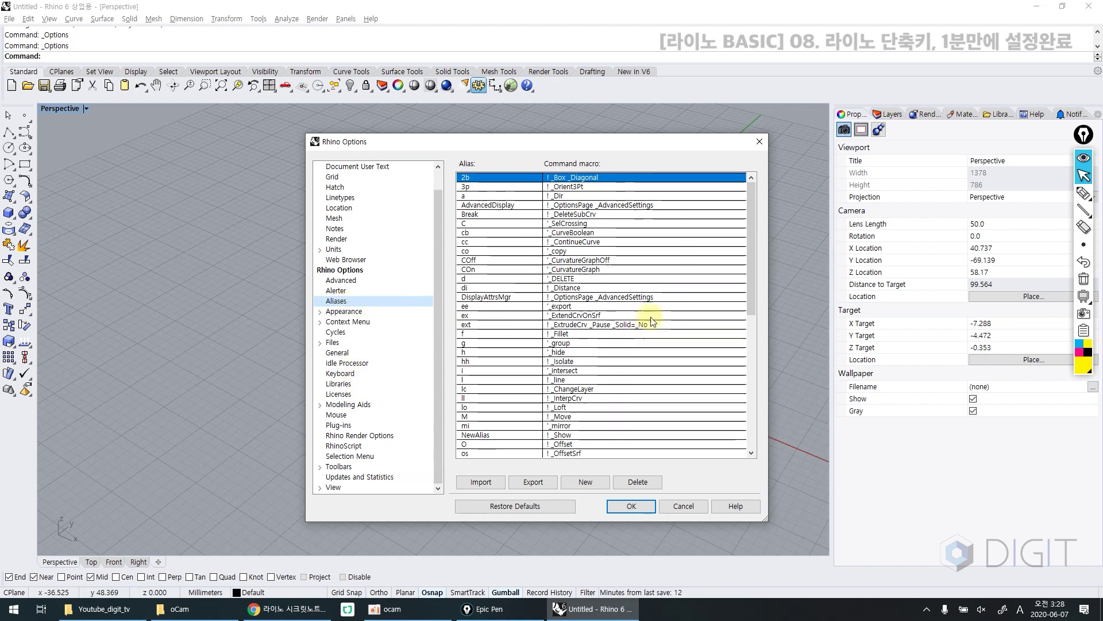
click(534, 507)
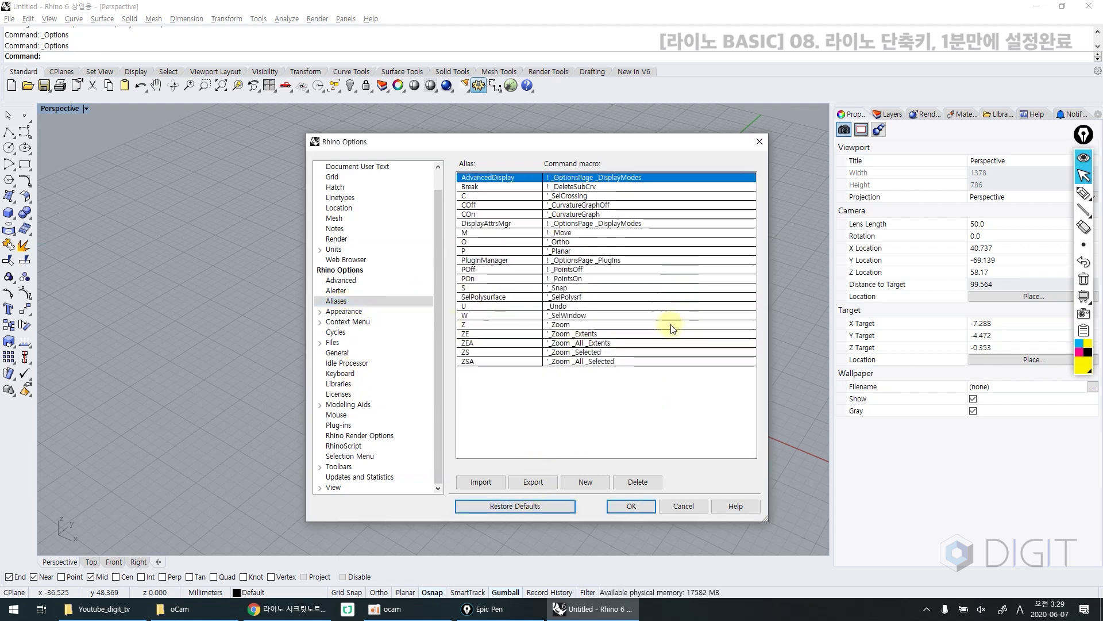
Examine the default Z and ZS aliases and the zoom command macros assigned to them
click(507, 325)
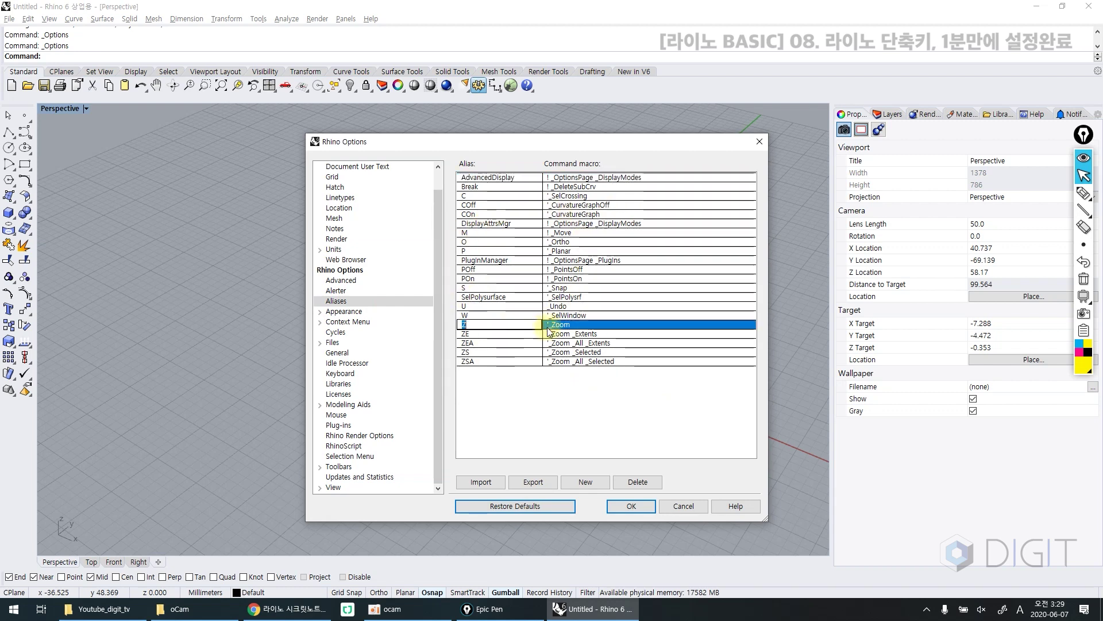
click(494, 351)
click(575, 351)
click(566, 324)
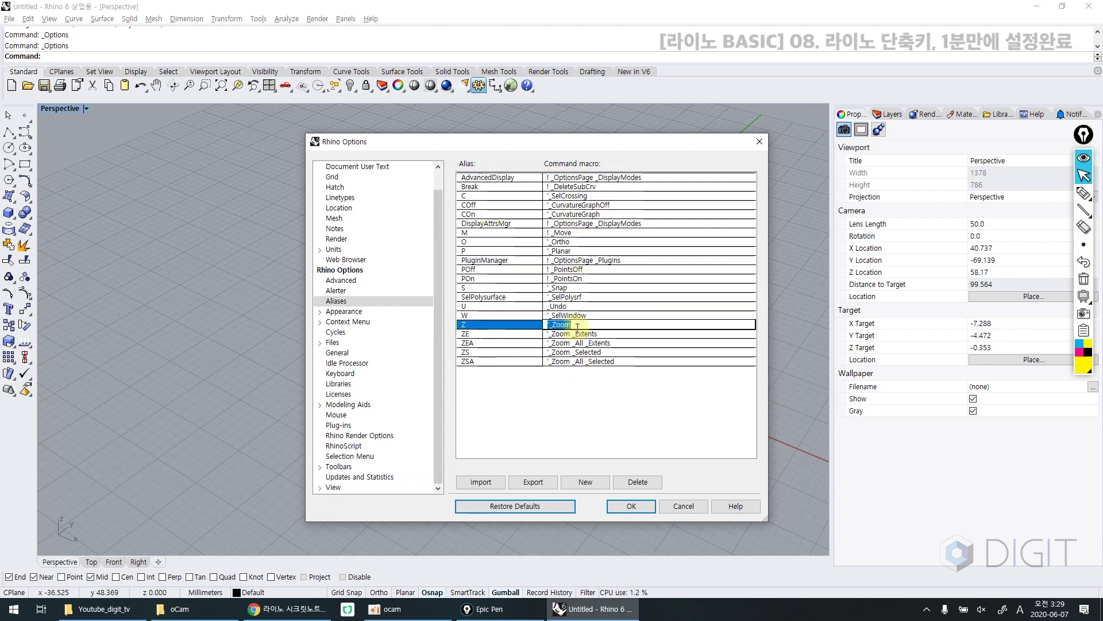
double_click(537, 352)
click(533, 352)
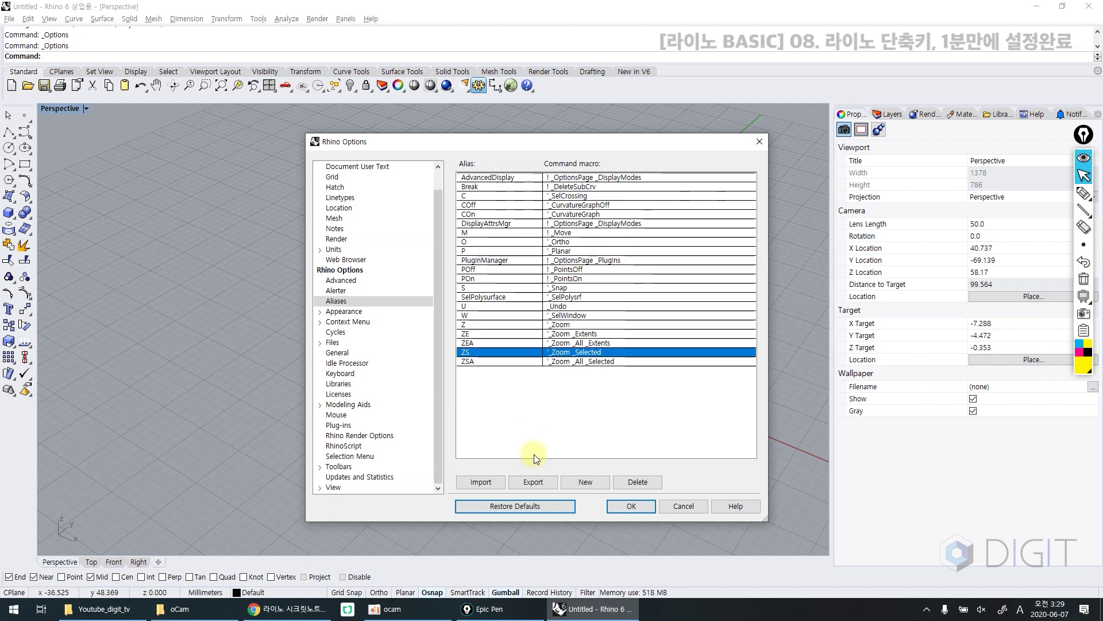
Add a new alias h with the command macro "! _Hide" and apply the options
click(576, 482)
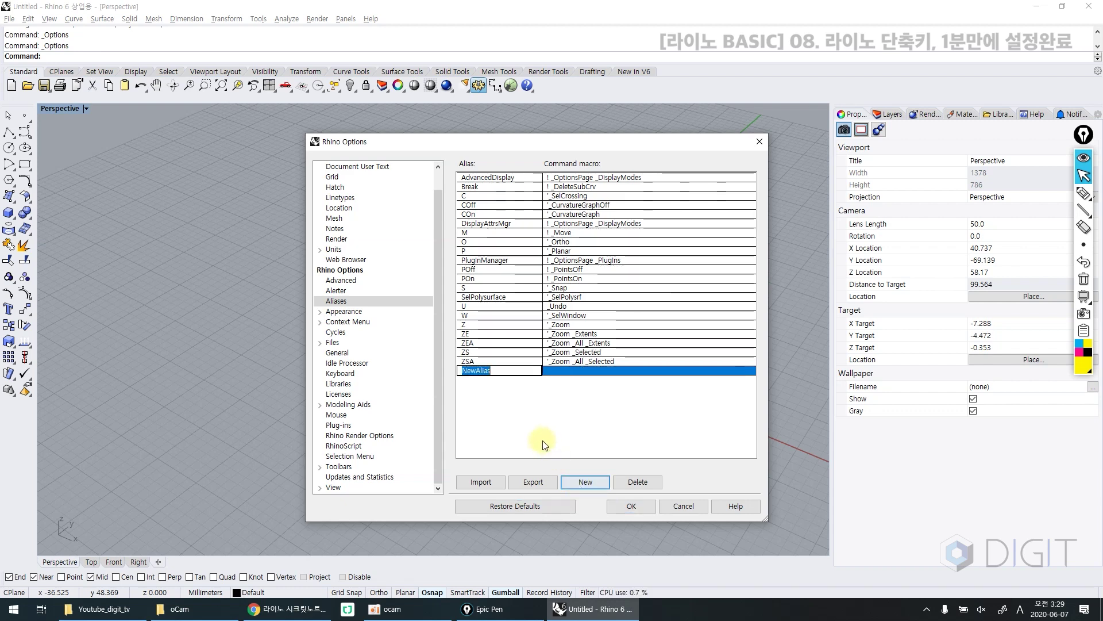
text(h)
key(Tab)
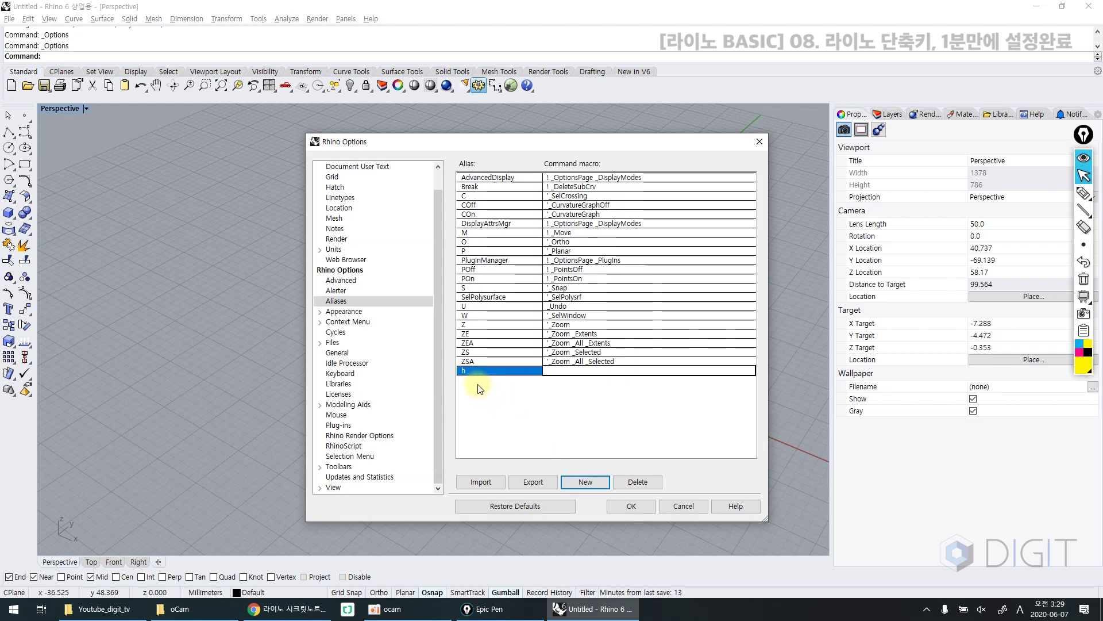
text(! _Hide)
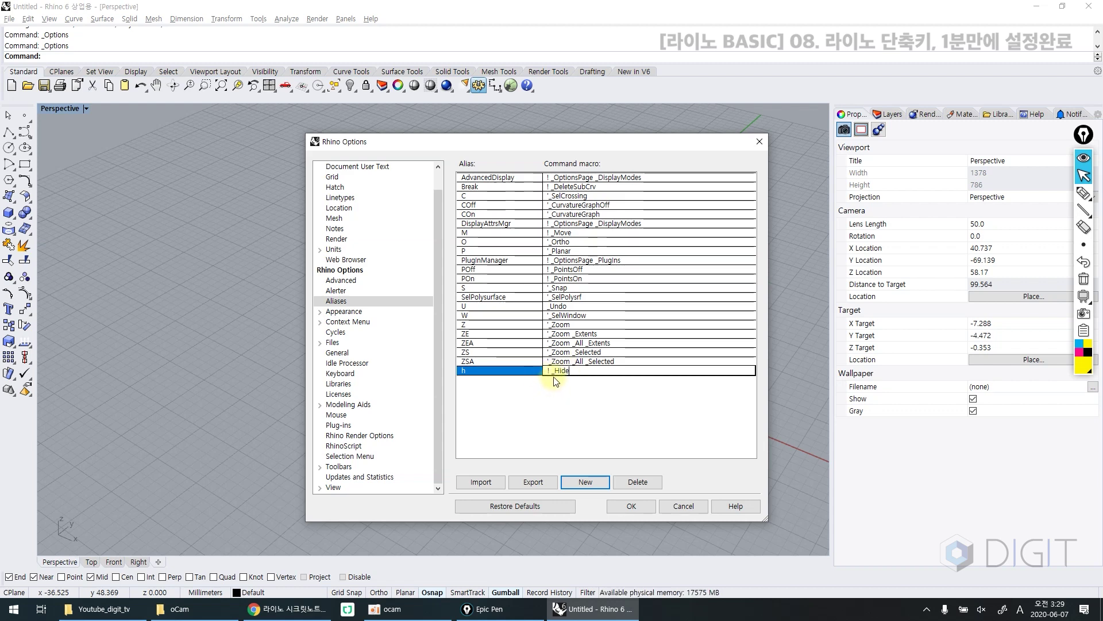
key(Return)
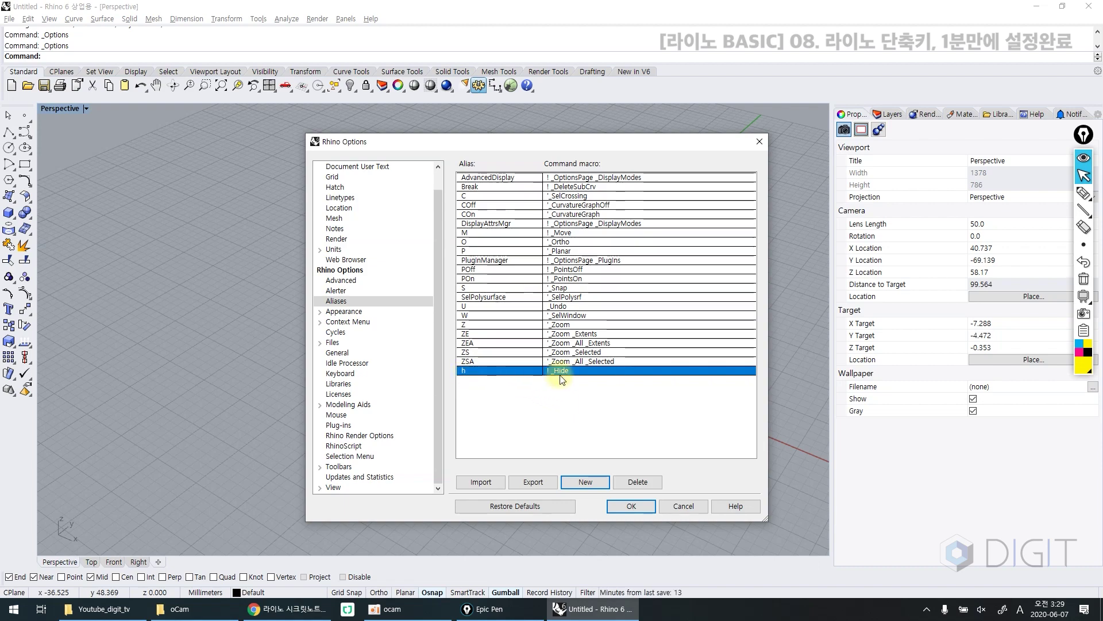
click(631, 506)
scroll(430, 149, down, 6)
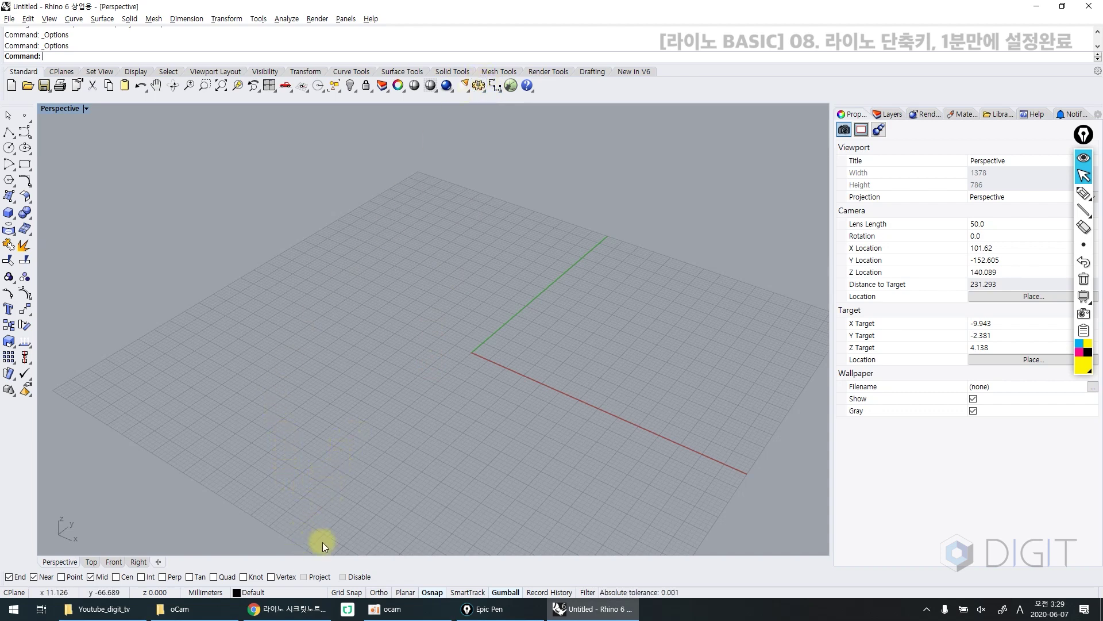
Switch to the Chrome post "라이노 시크릿노트 [1]단축키(메모장)" and examine its attached files digit.txt and 주로사용하는_단축키.pdf
click(304, 609)
scroll(546, 339, up, 3)
scroll(586, 321, down, 2)
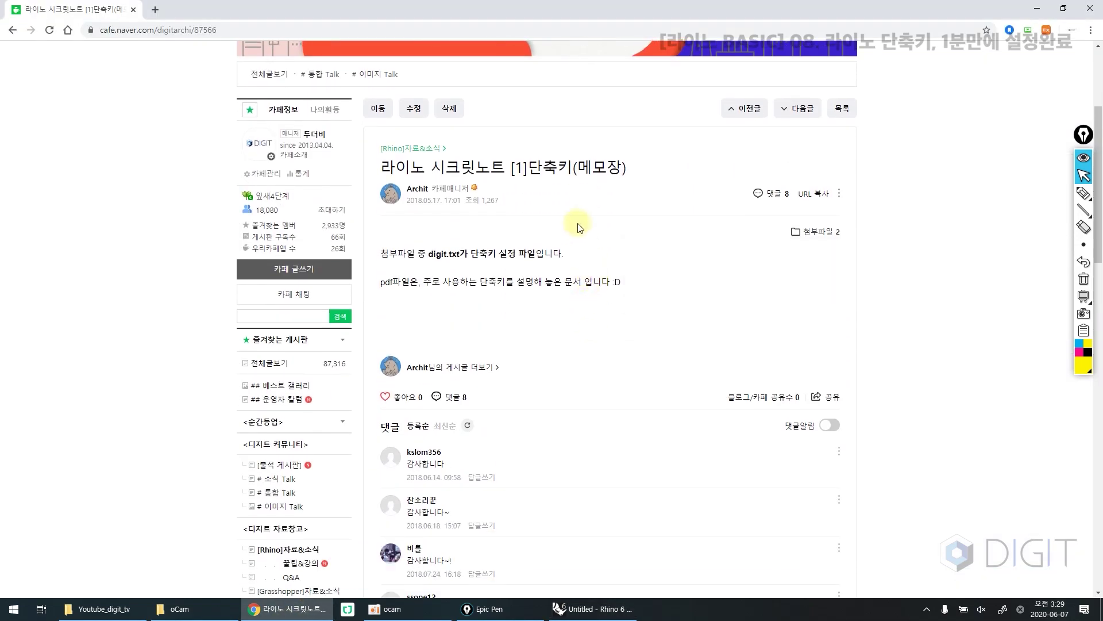
drag(381, 167, 506, 169)
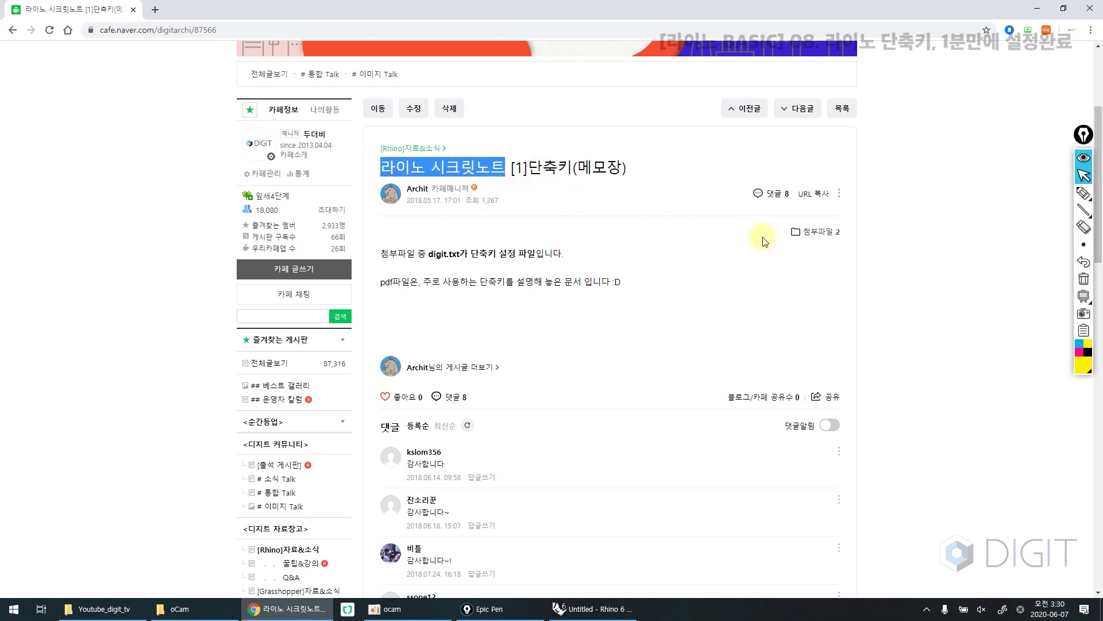
click(819, 231)
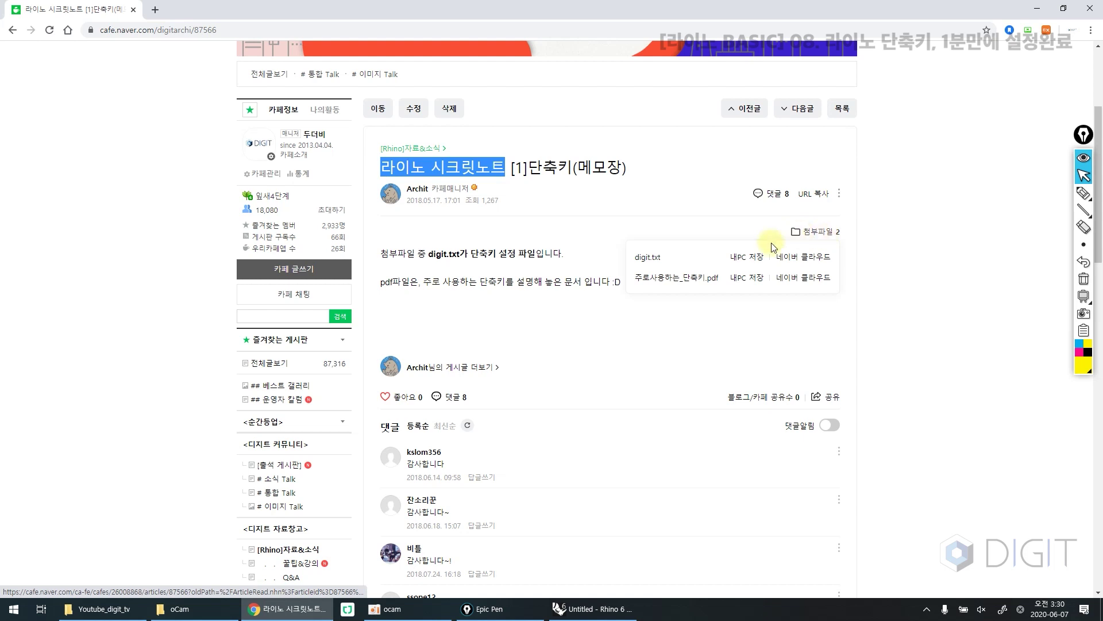
double_click(656, 257)
click(712, 277)
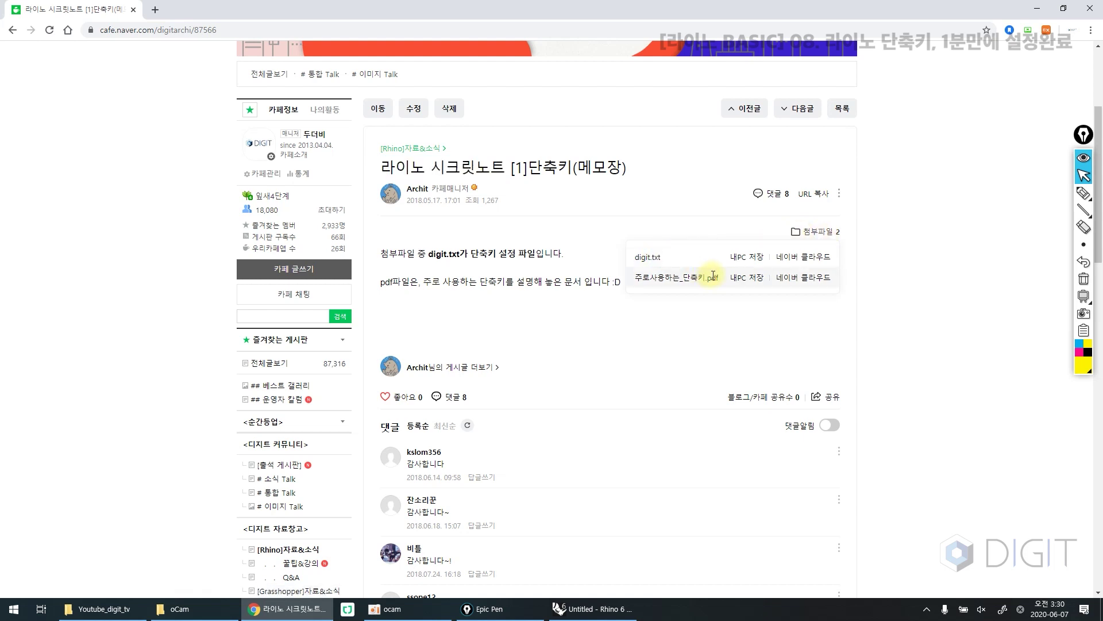
click(543, 279)
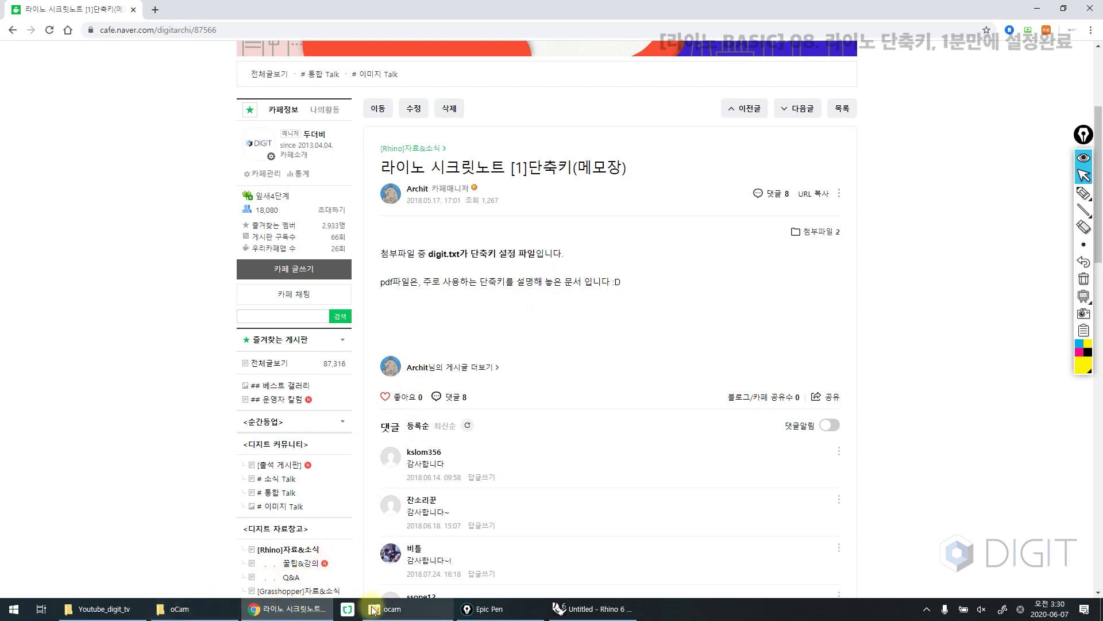
Open the digit text file from the Youtube_digit_tv folder, look through its alias list, and close it
click(98, 609)
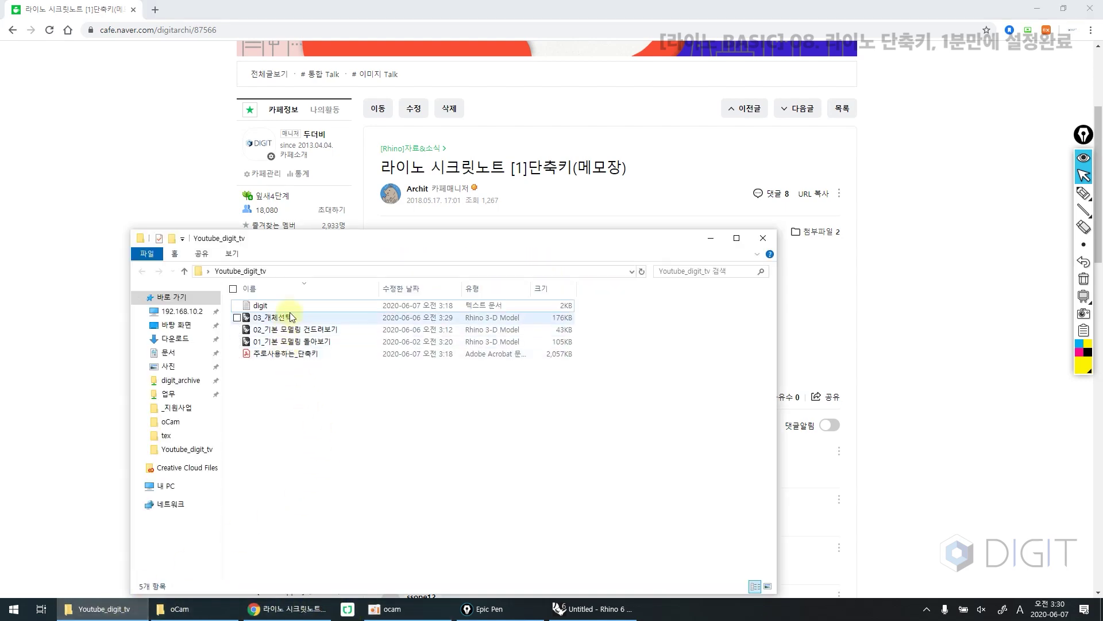
click(290, 309)
double_click(289, 309)
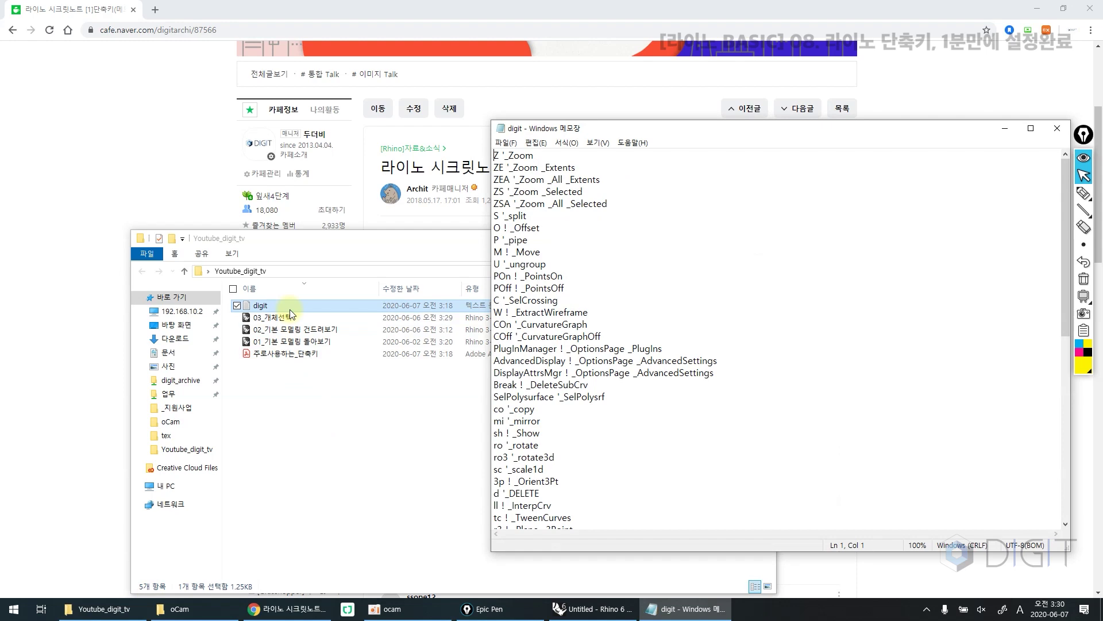
scroll(624, 280, down, 10)
scroll(631, 284, up, 6)
scroll(631, 284, down, 6)
scroll(631, 284, up, 10)
click(1058, 128)
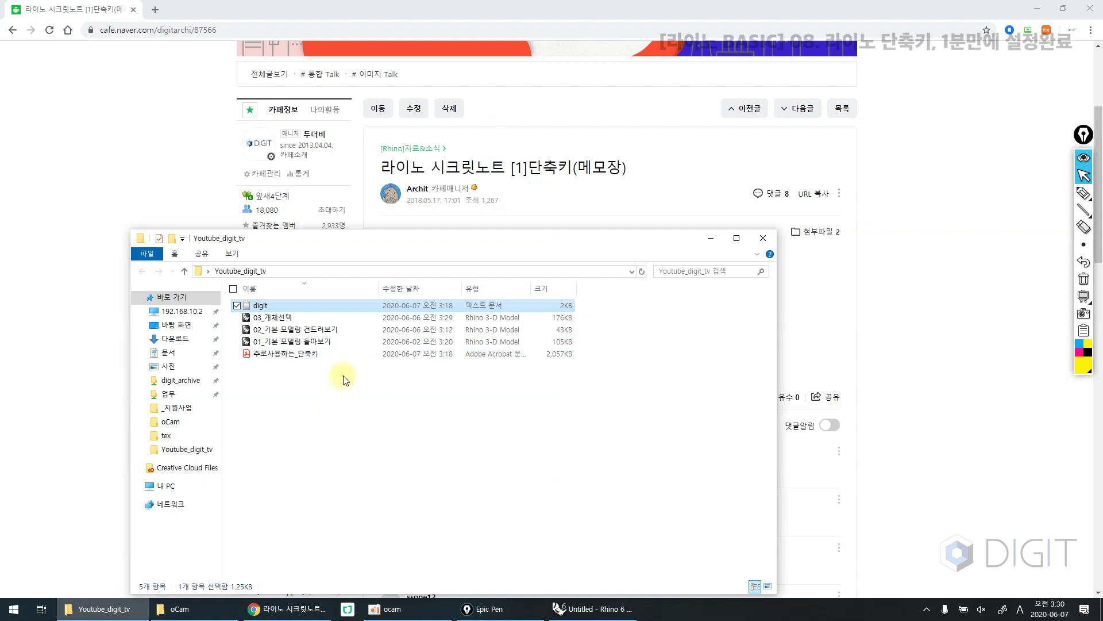
Open 주로사용하는_단축키.pdf from the same folder, look through its table of Rhino shortcuts, and close it
double_click(352, 354)
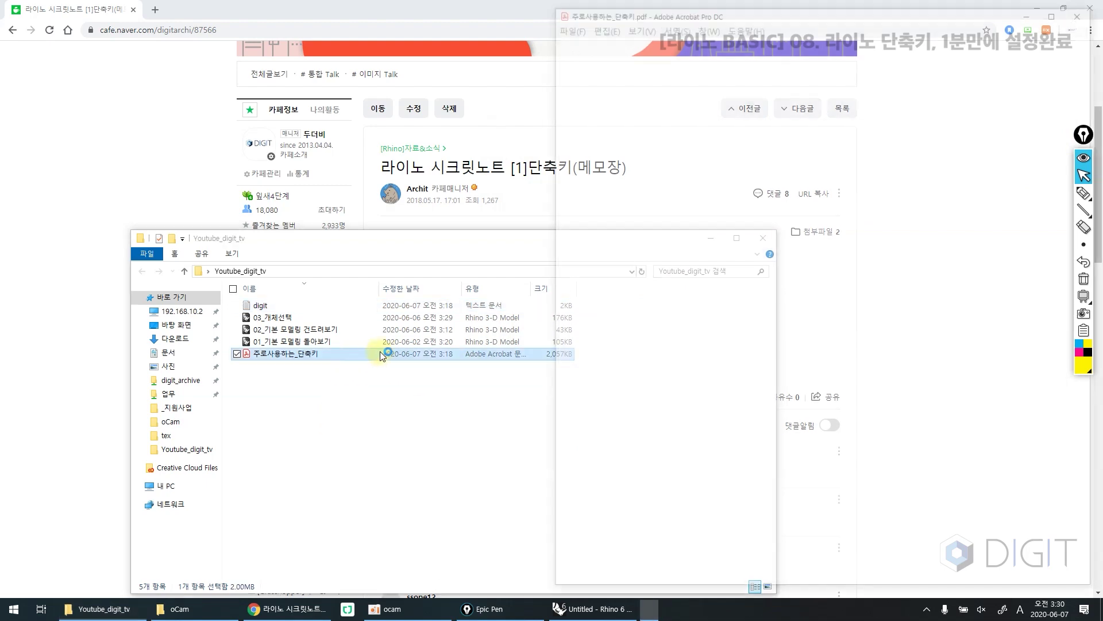
scroll(738, 262, down, 3)
scroll(738, 261, down, 10)
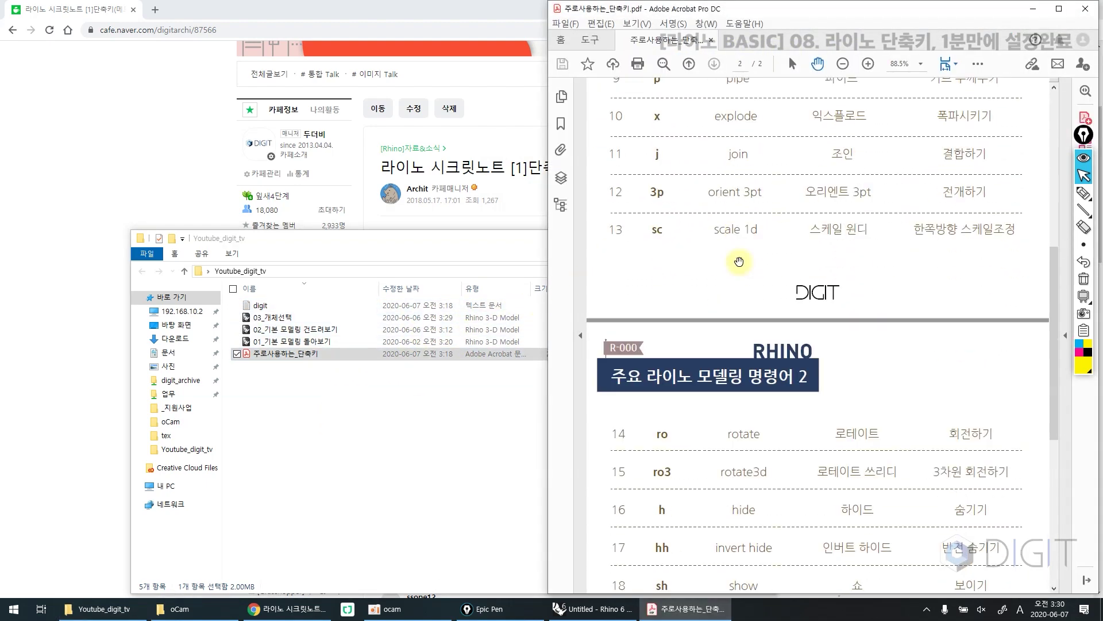
scroll(739, 260, up, 4)
scroll(739, 261, up, 10)
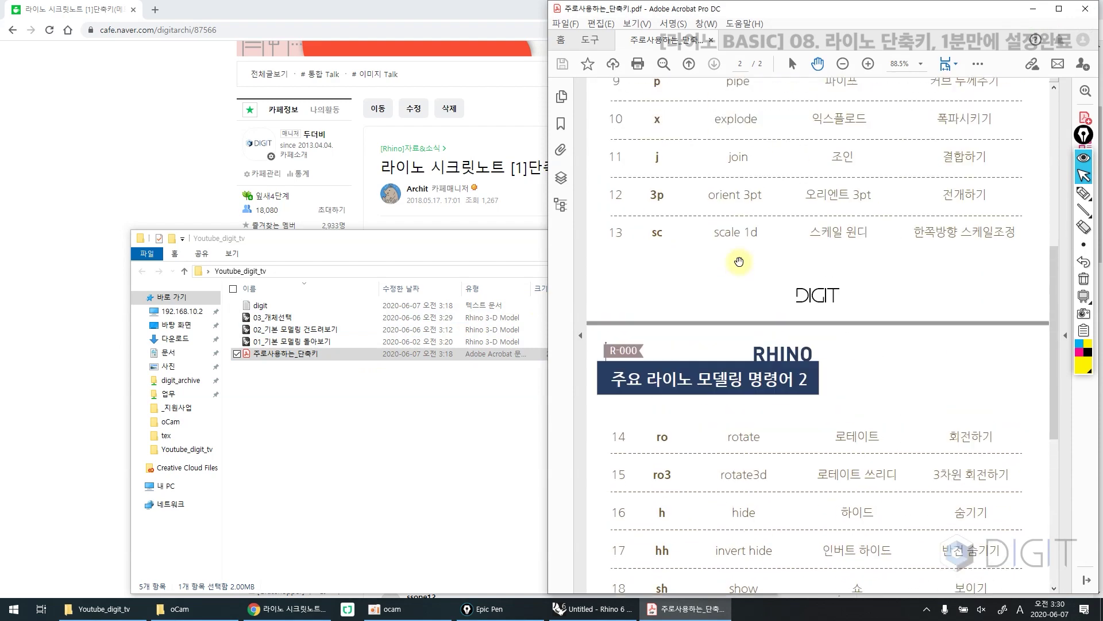
scroll(750, 245, down, 6)
scroll(749, 246, down, 6)
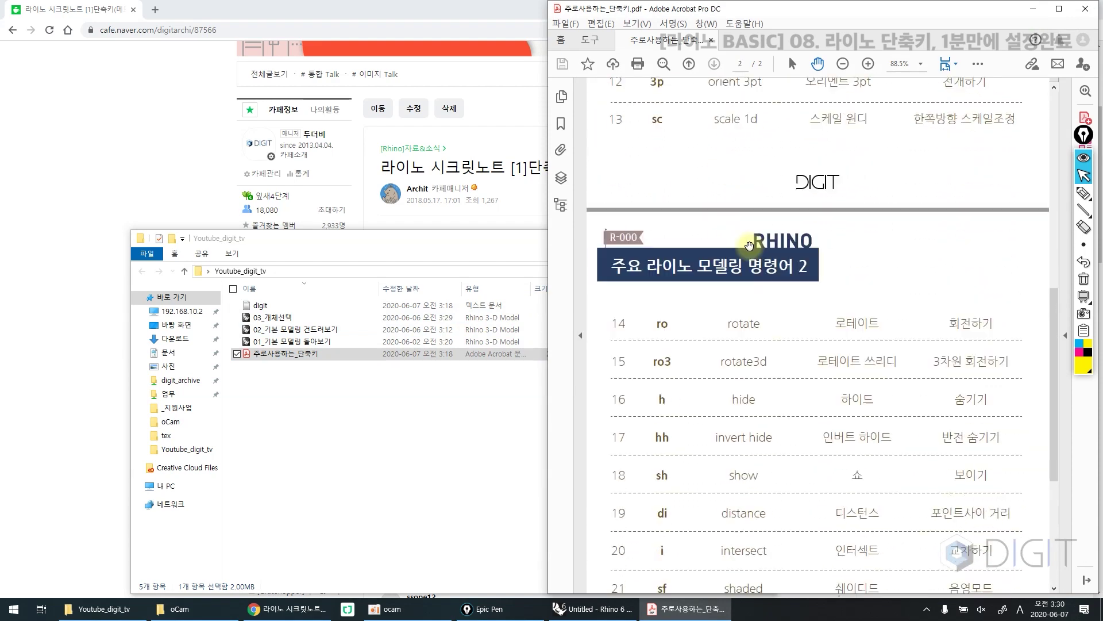
click(1085, 8)
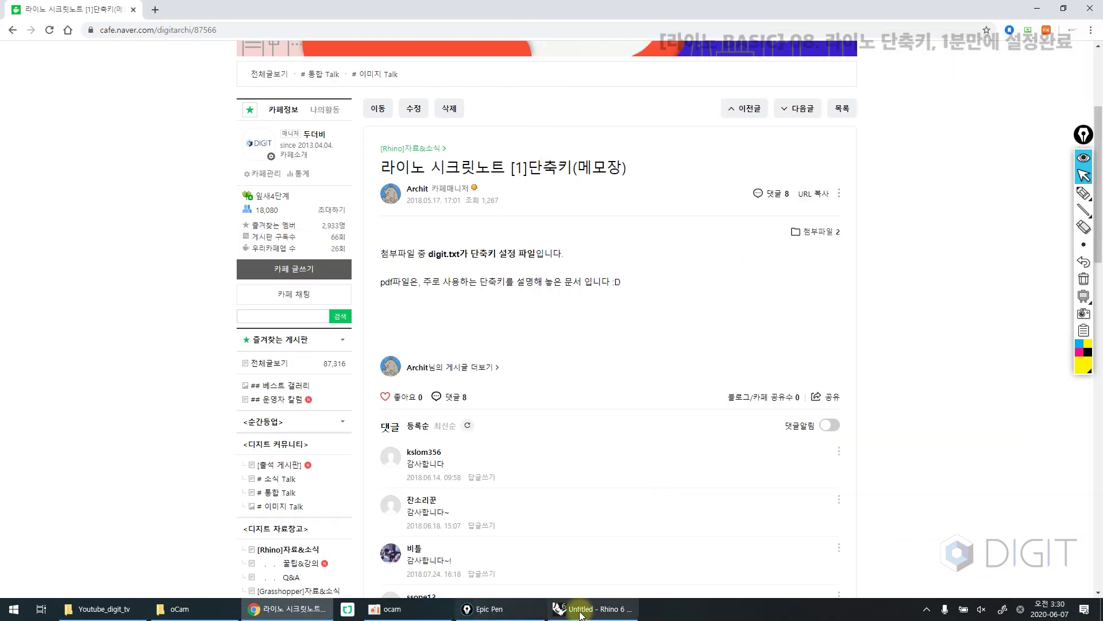
Switch back to Rhino and import command aliases from the digit text file in the desktop folder Youtube_digit_tv, replacing all existing duplicates
click(563, 608)
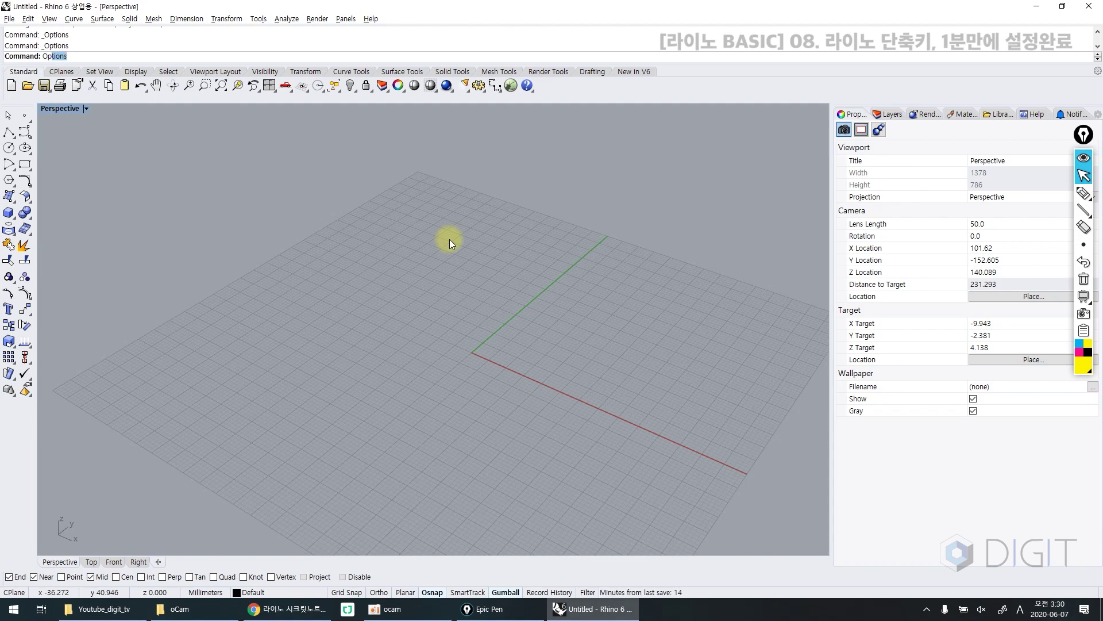
key(Return)
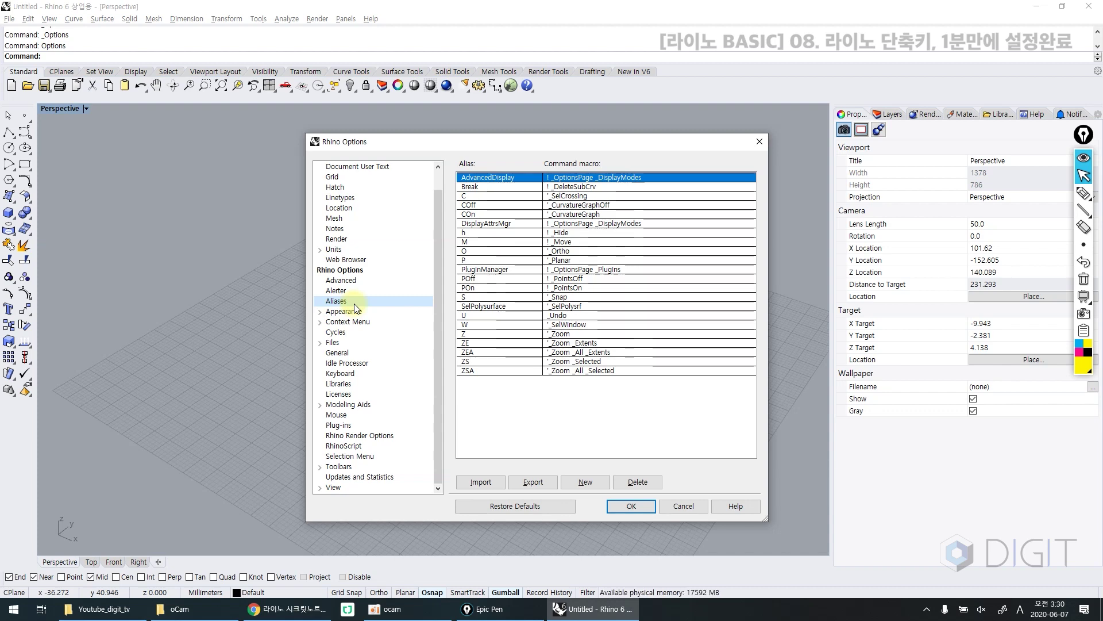
click(478, 484)
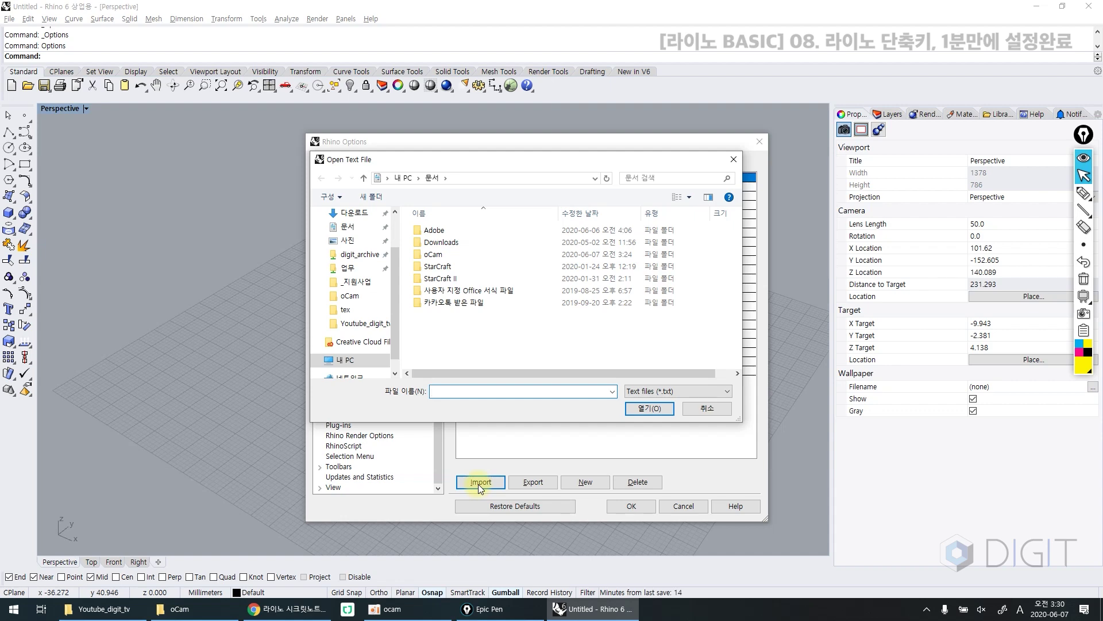
scroll(349, 279, up, 2)
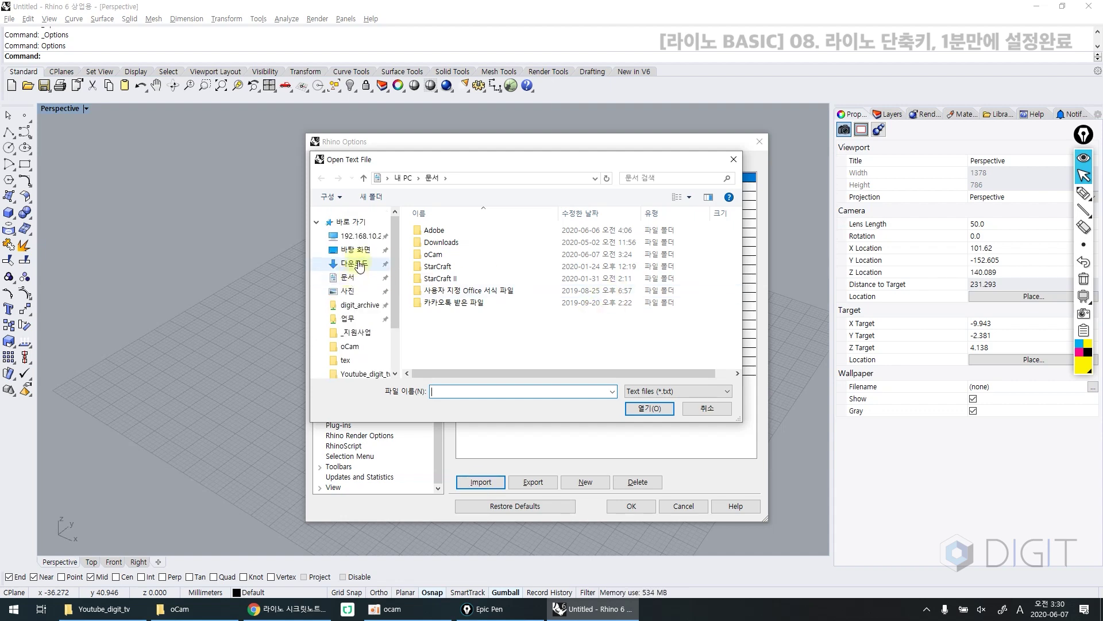
click(359, 254)
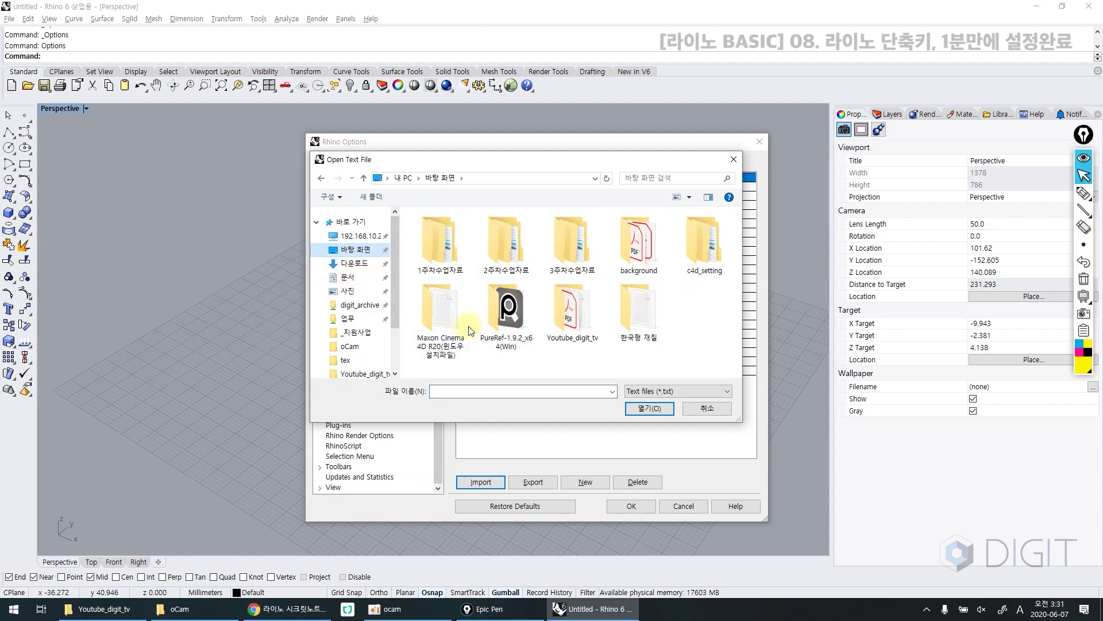
double_click(551, 332)
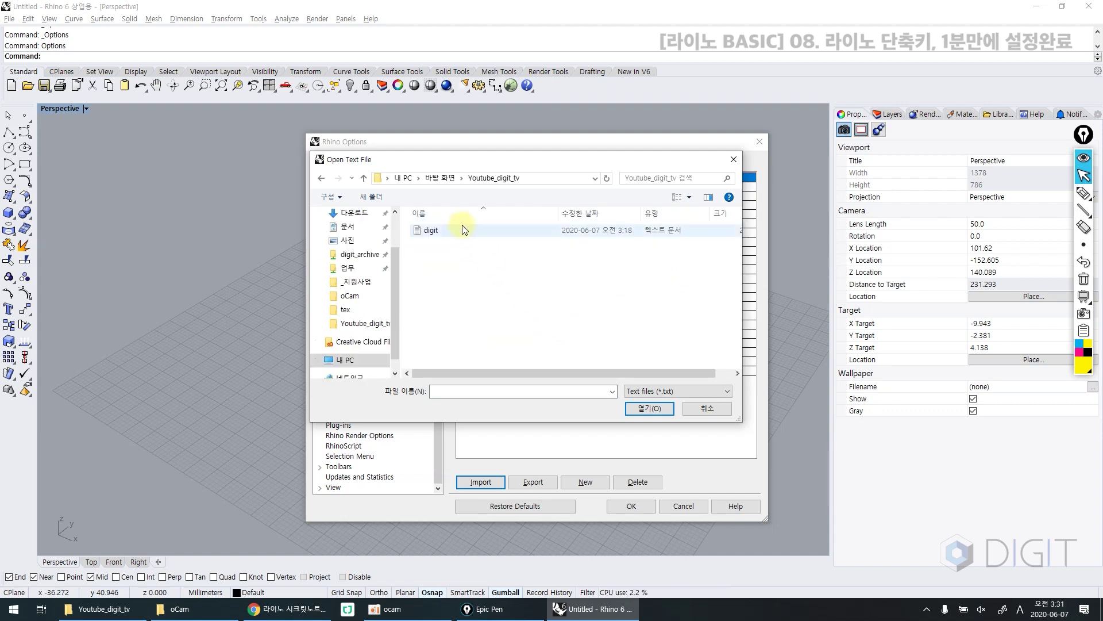
click(458, 229)
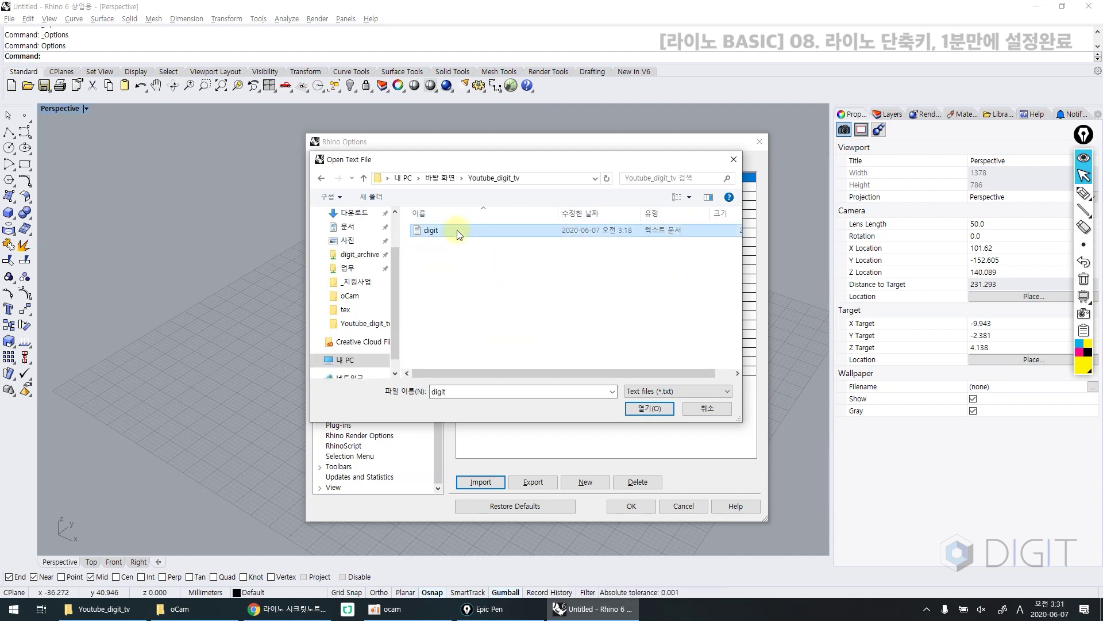
double_click(458, 230)
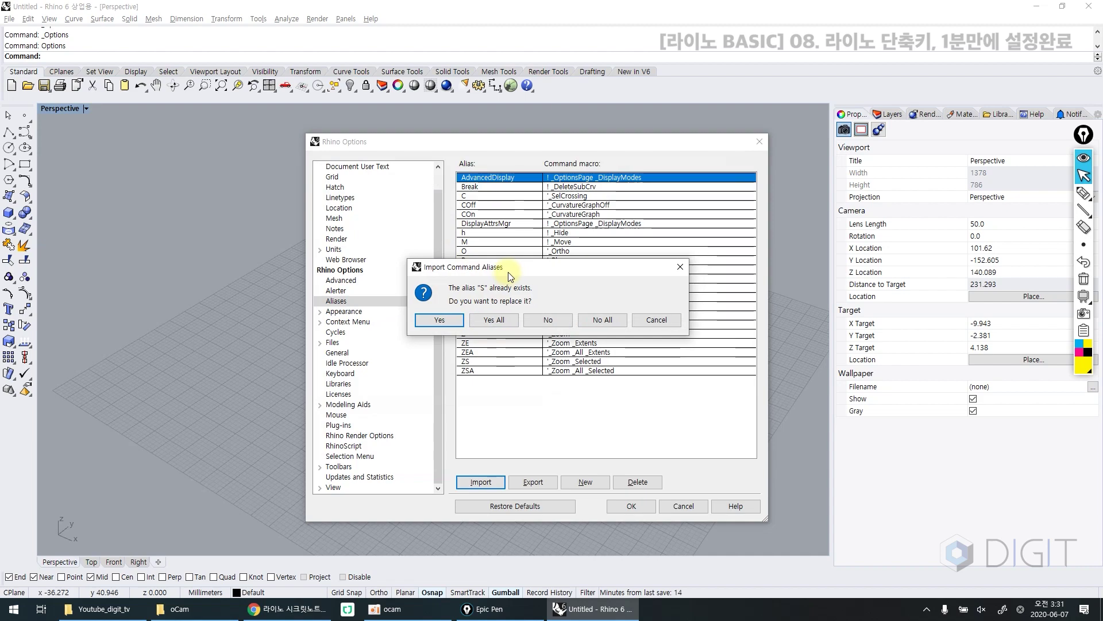
click(453, 320)
click(493, 317)
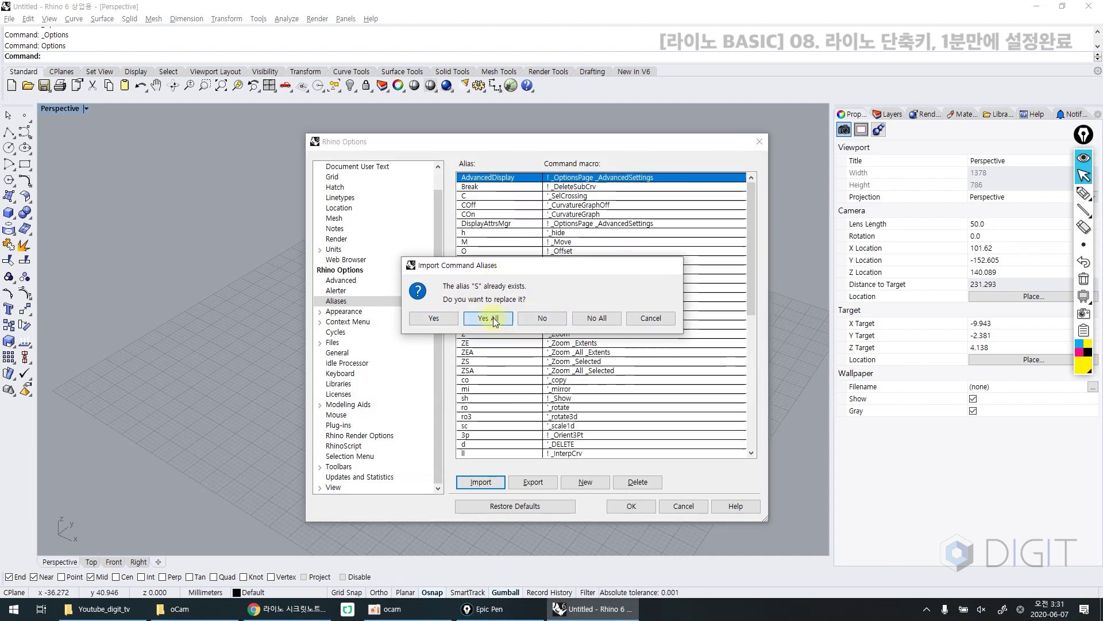
Look through the imported alias list and apply the Rhino Options changes
scroll(752, 346, up, 6)
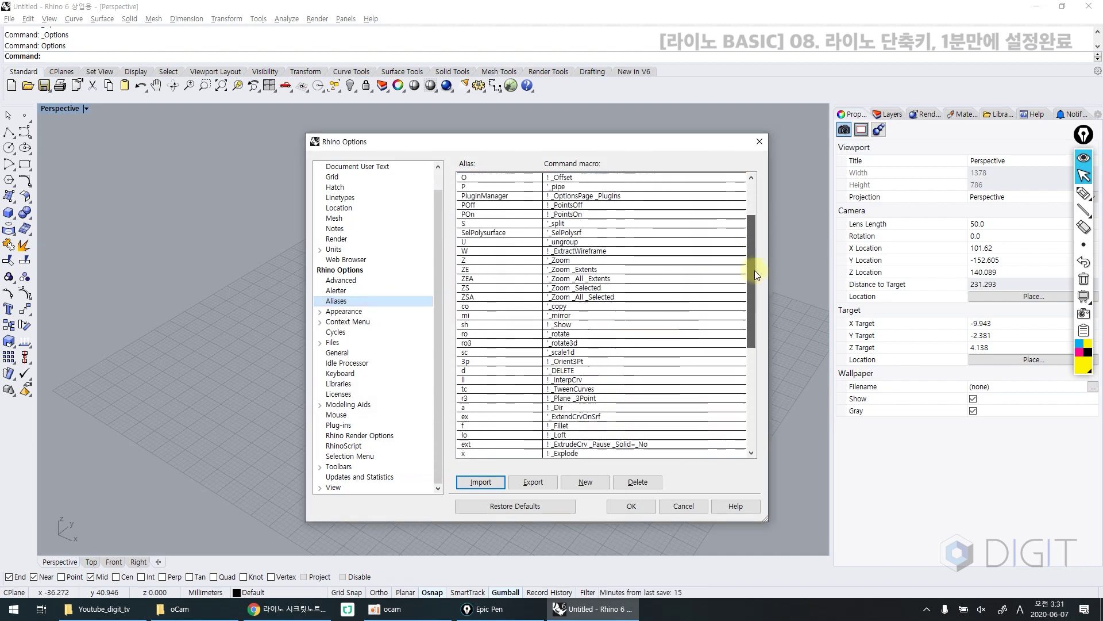
drag(749, 268, 749, 357)
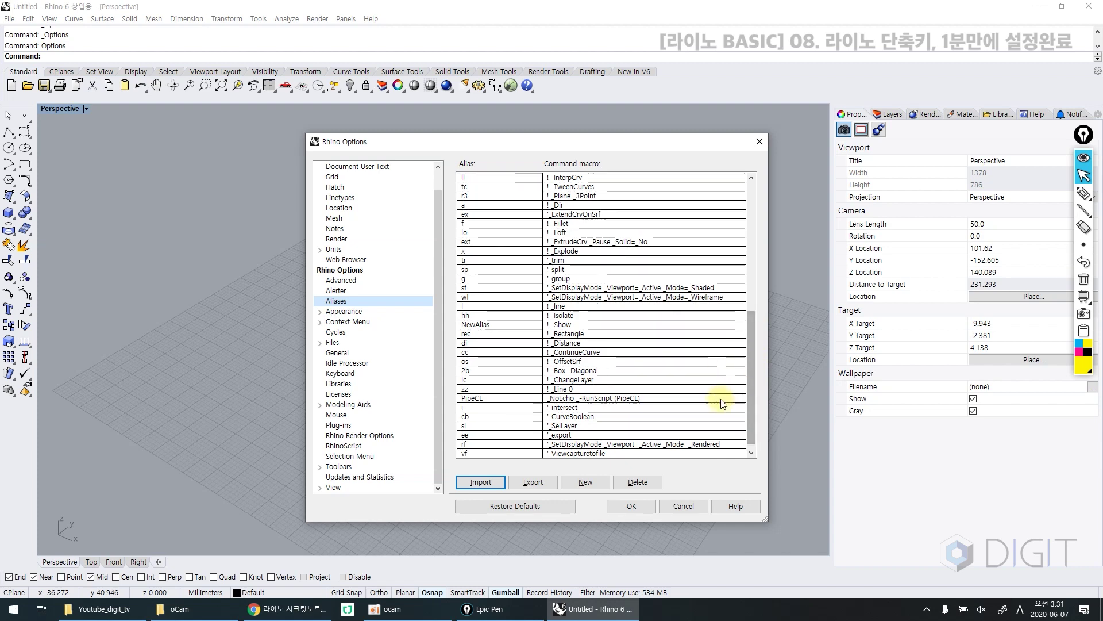
click(631, 505)
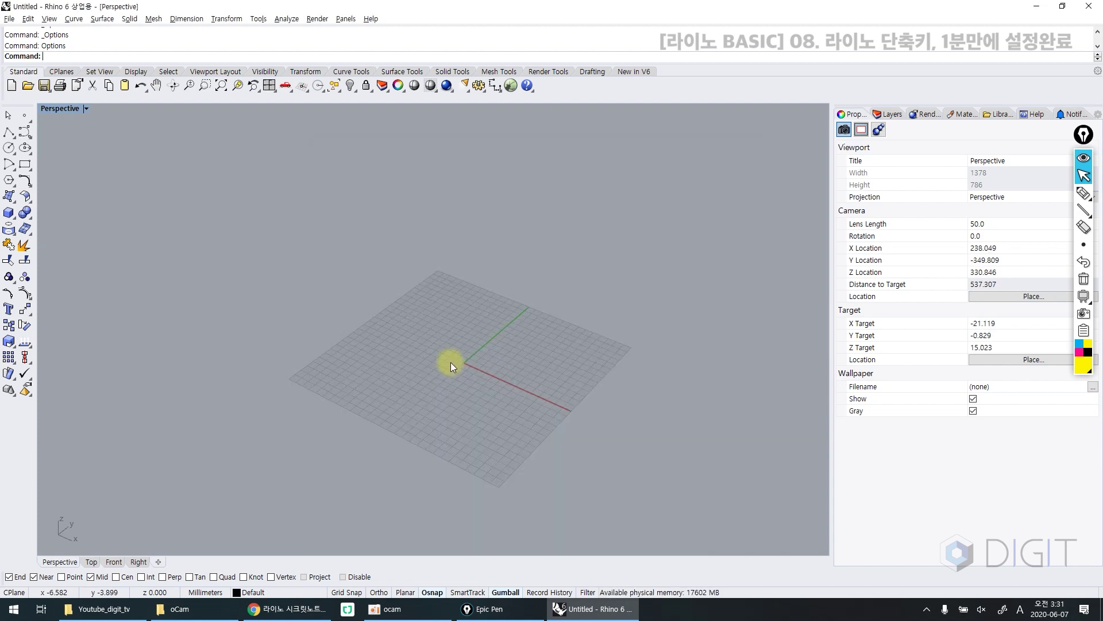